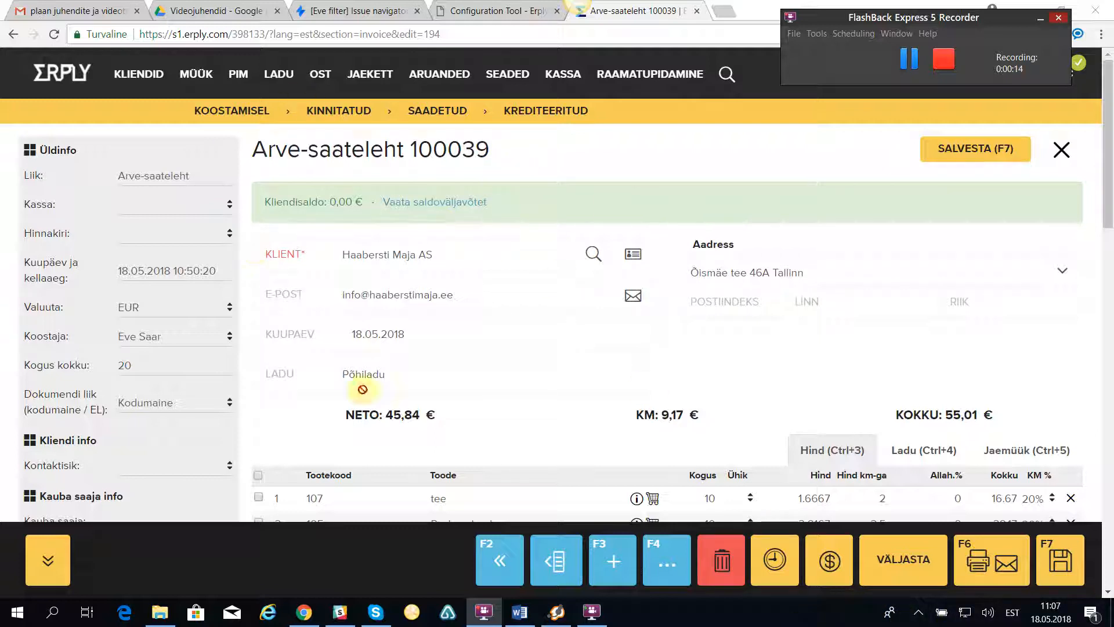
# - Create a credit invoice (Kreeditarve) from the open delivery invoice for its full quantities and confirm it
pyautogui.click(670, 559)
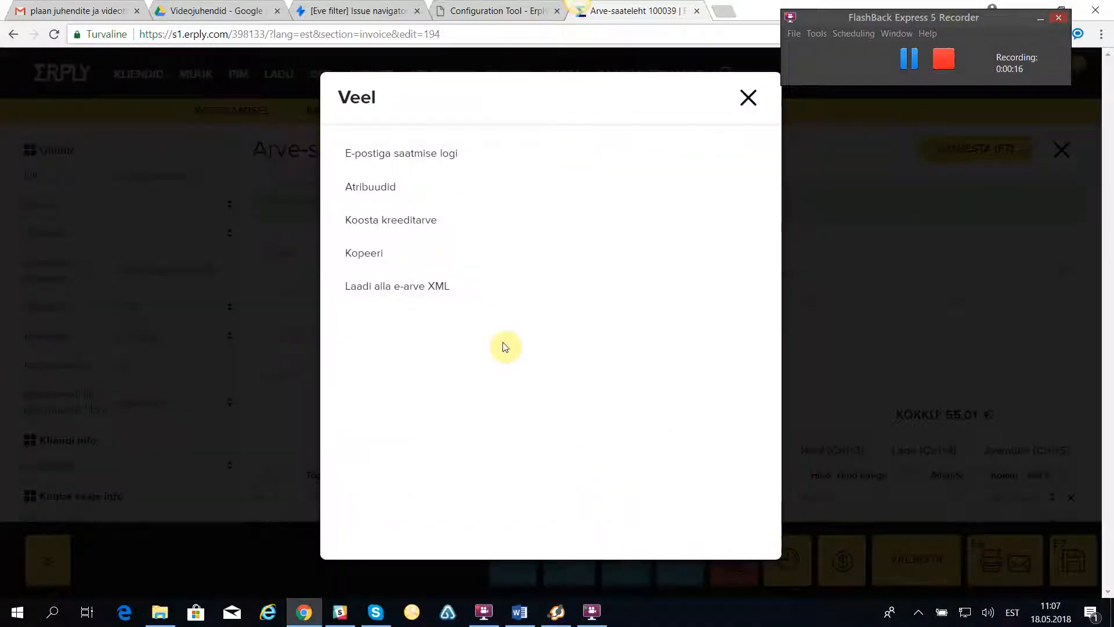
pyautogui.click(399, 226)
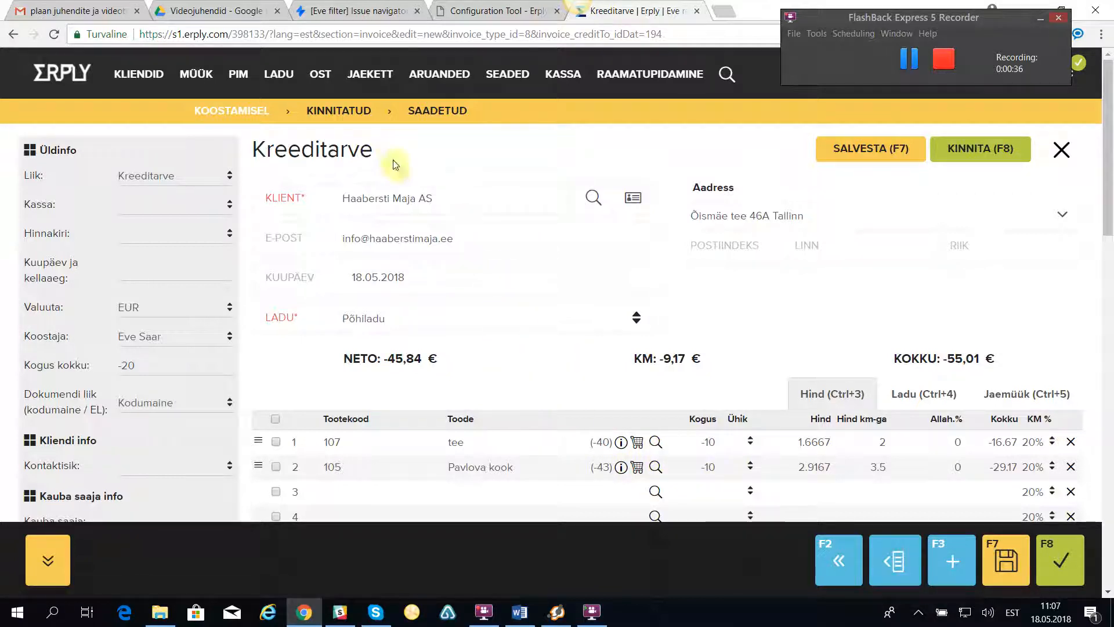
pyautogui.click(959, 150)
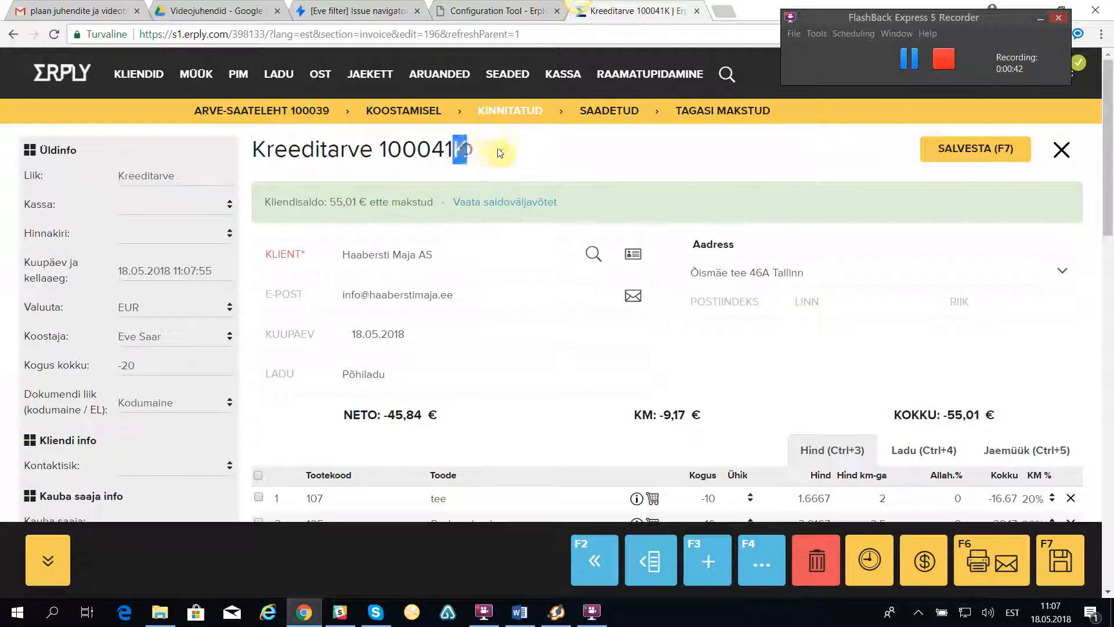
# - Review the new credit invoice's product rows and its recorded payments, and return to the original invoice
pyautogui.scroll(-1, 398, 390)
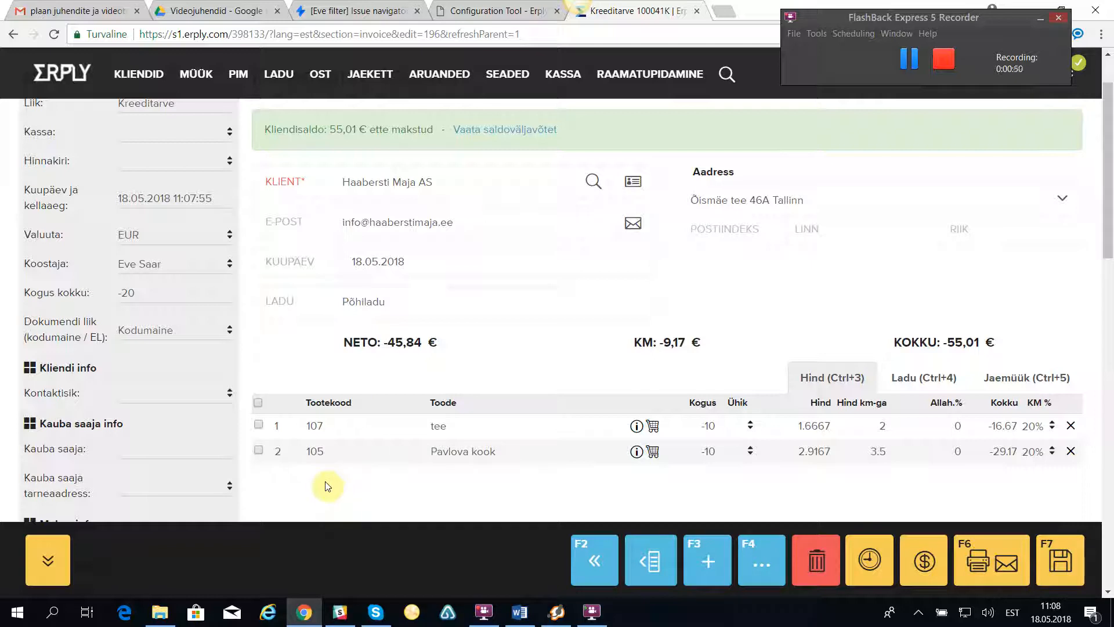
pyautogui.click(925, 559)
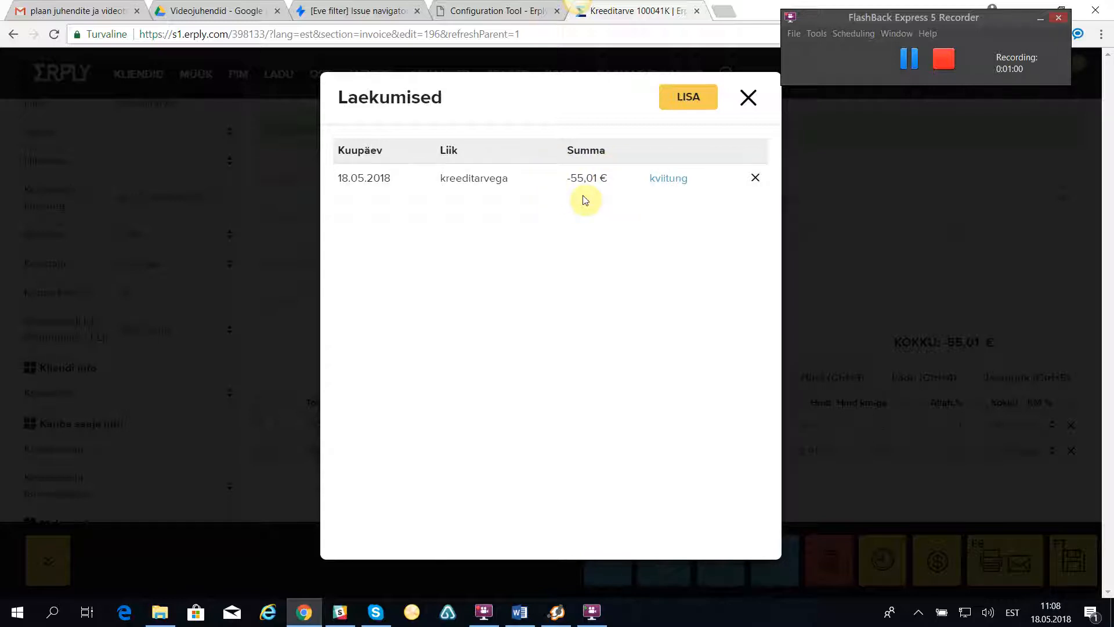
pyautogui.click(748, 98)
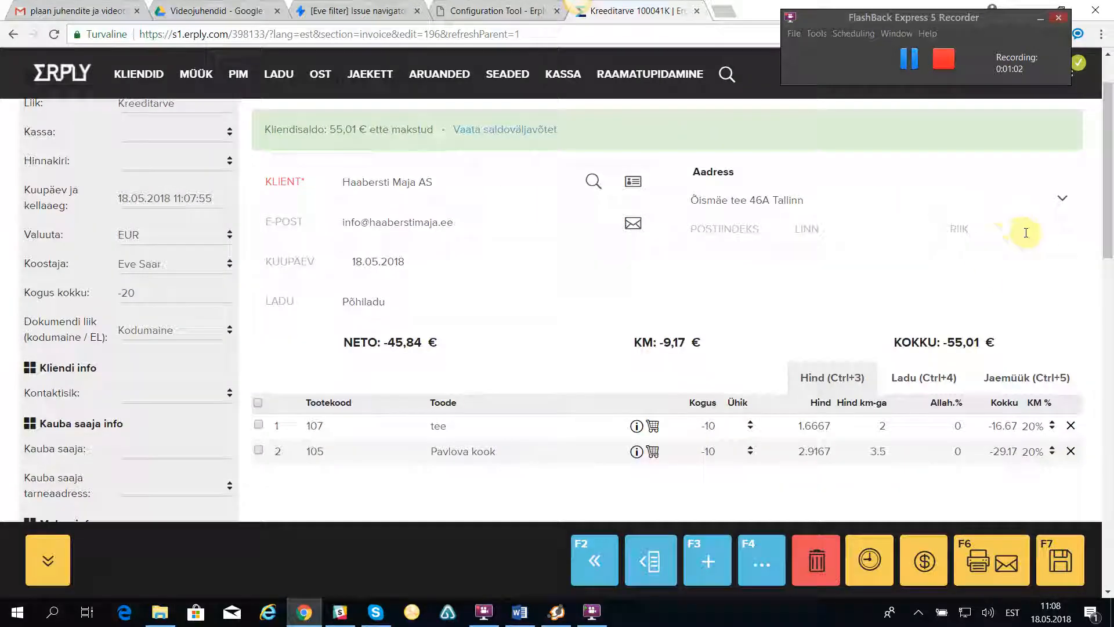
pyautogui.scroll(1, 1020, 220)
pyautogui.click(1062, 152)
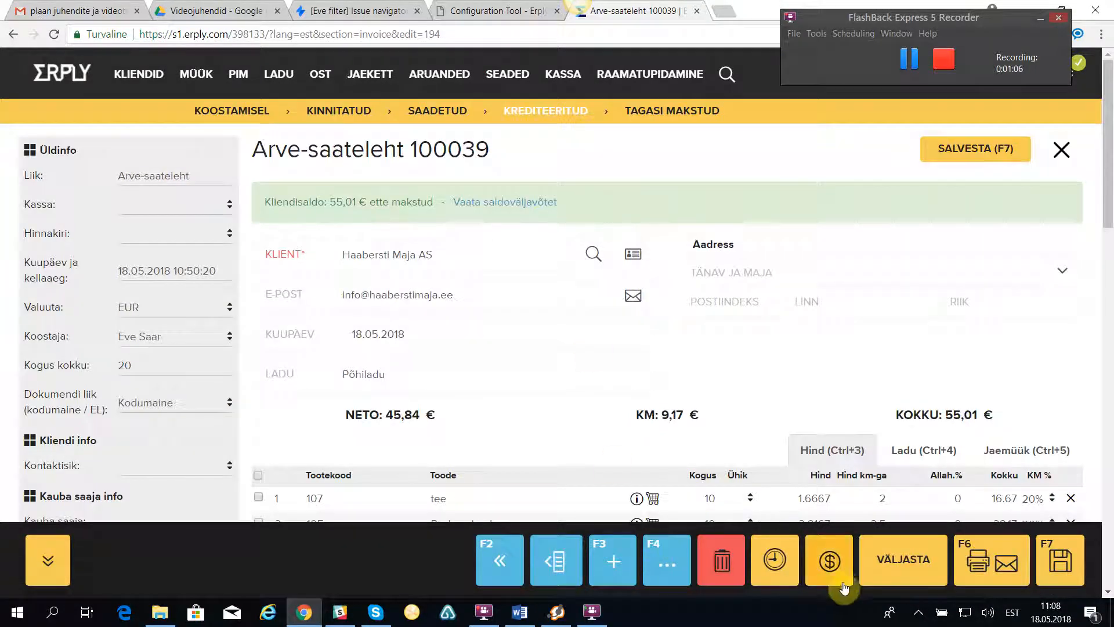
# - Add a payment of -55,01 EUR by bank transfer (ülekandega) to the credited invoice, save it and refresh the invoice
pyautogui.click(833, 562)
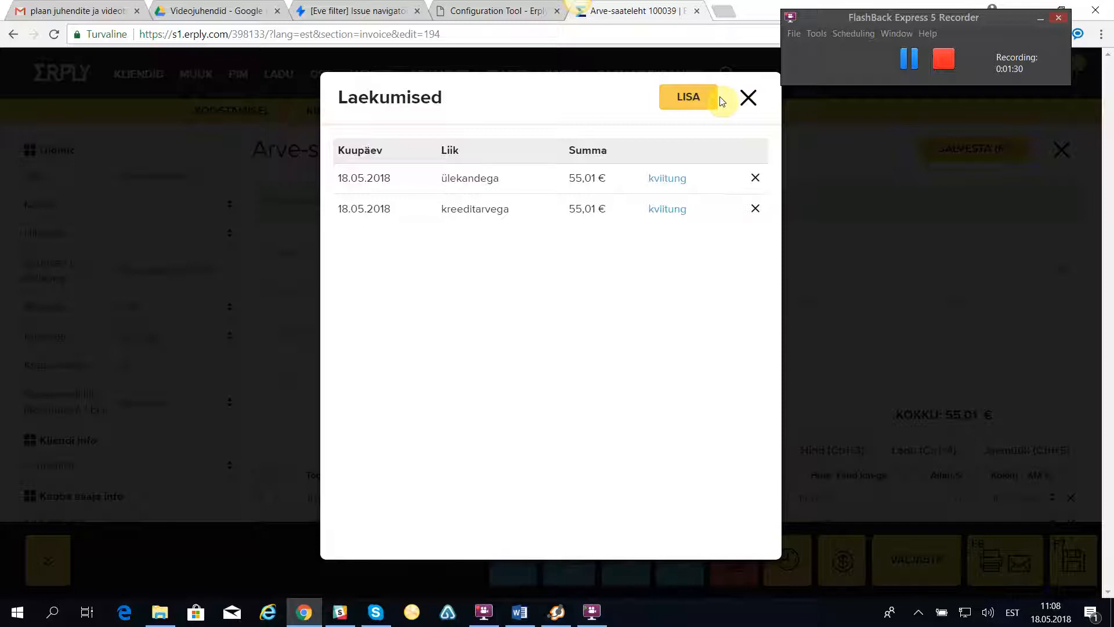
pyautogui.click(682, 101)
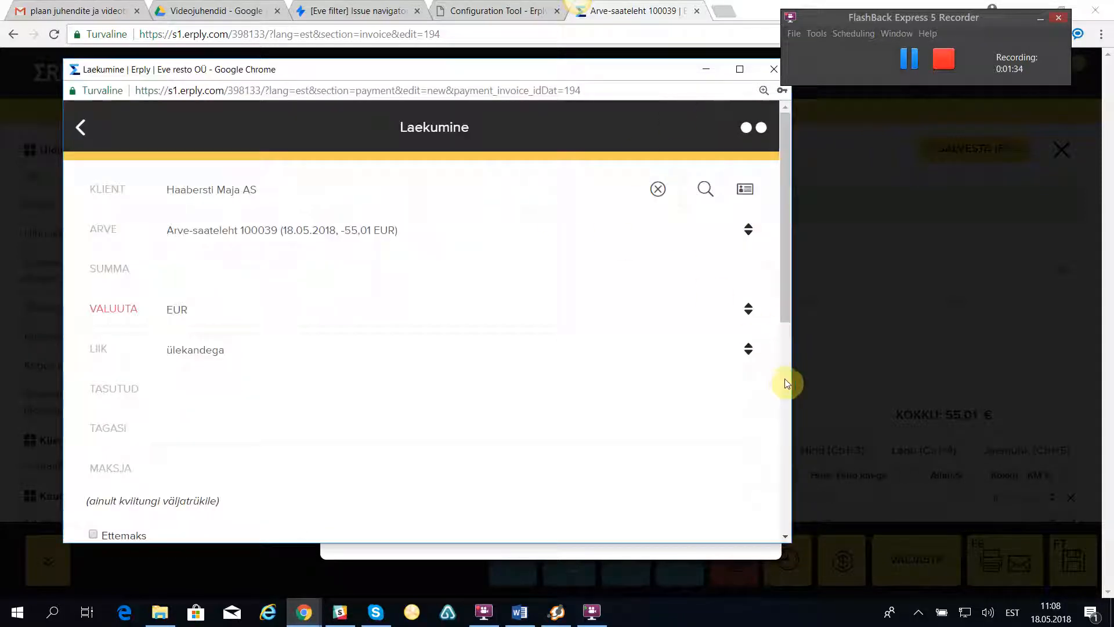
pyautogui.moveTo(793, 380); pyautogui.dragTo(1008, 380)
pyautogui.click(458, 324)
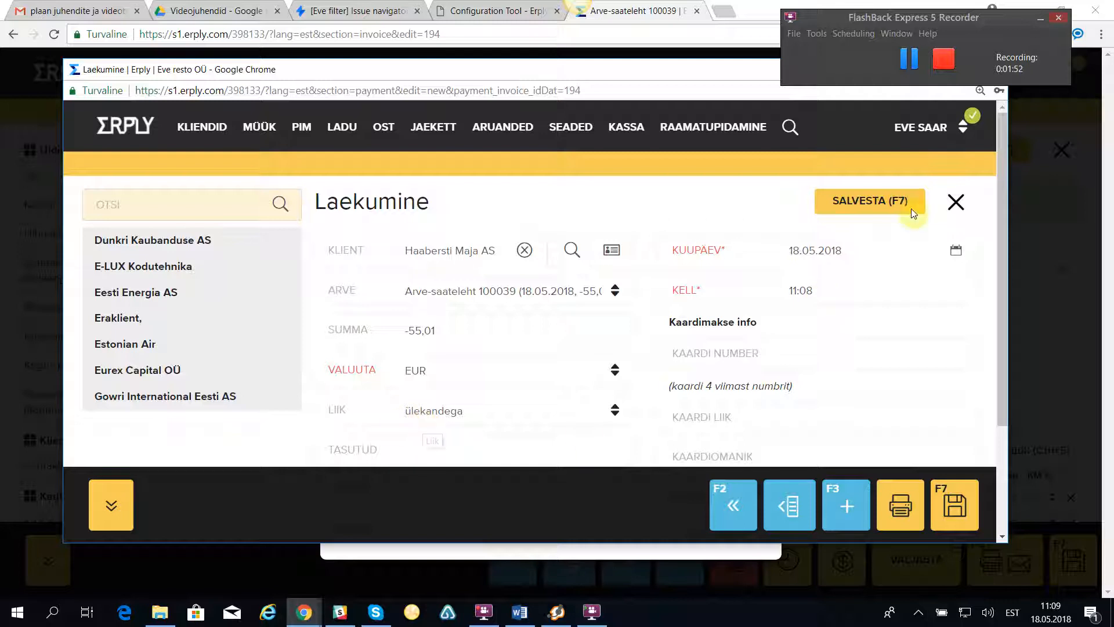
pyautogui.click(878, 200)
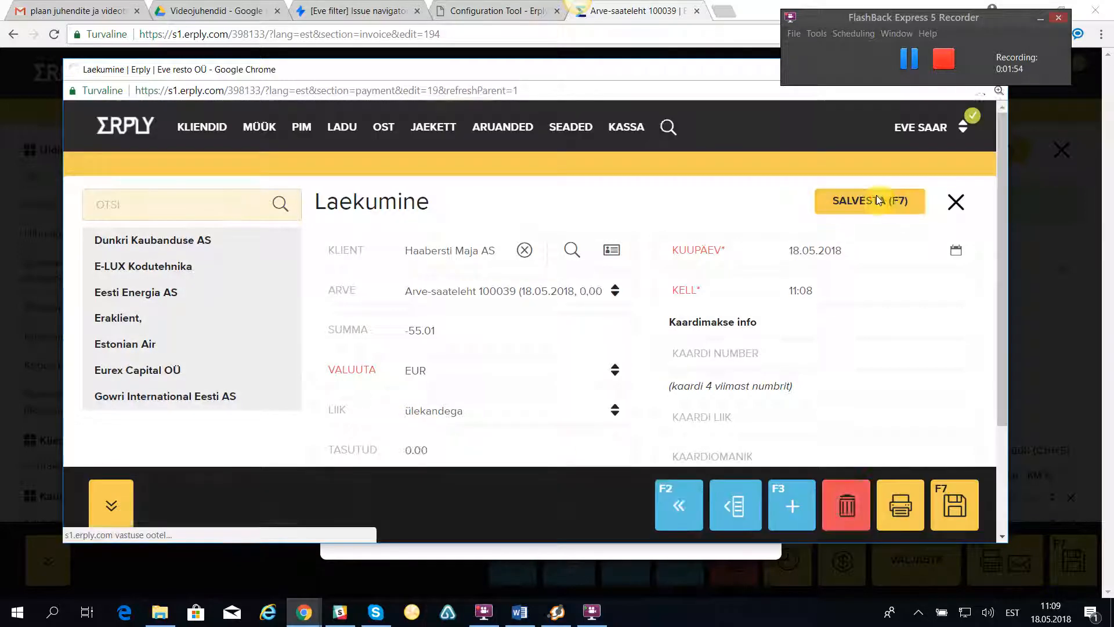
pyautogui.moveTo(712, 63); pyautogui.dragTo(713, 113)
pyautogui.click(987, 120)
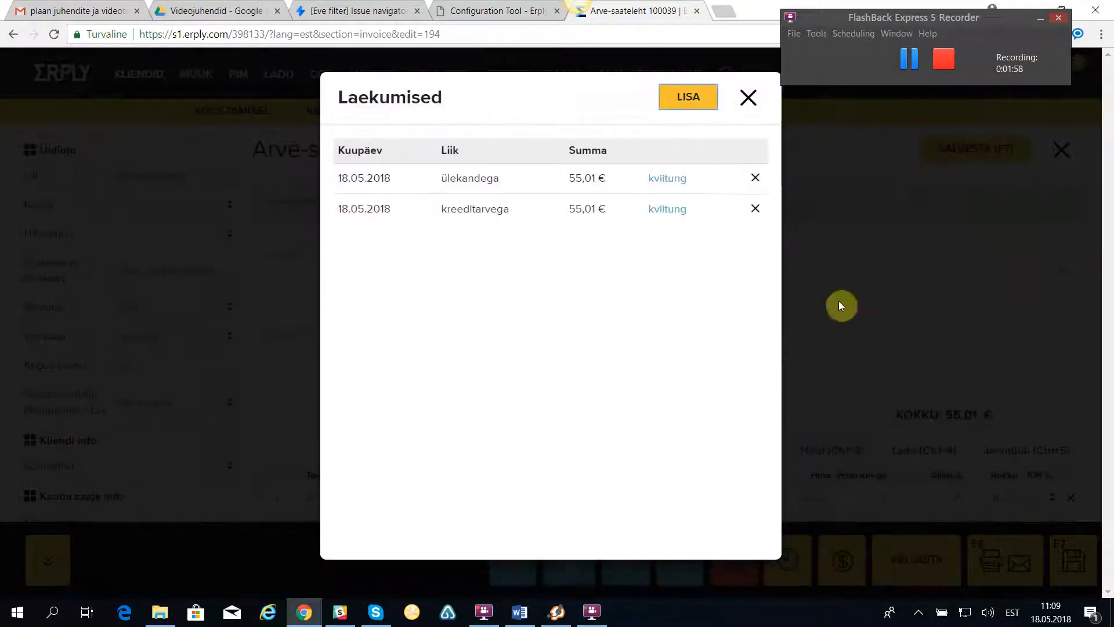
pyautogui.click(747, 102)
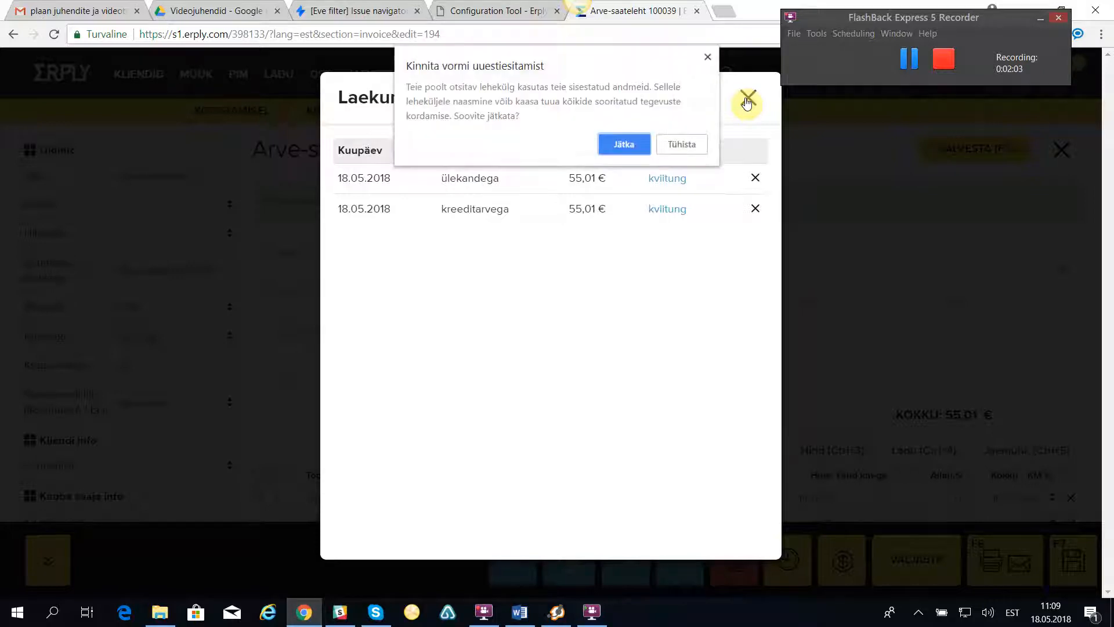
pyautogui.click(624, 144)
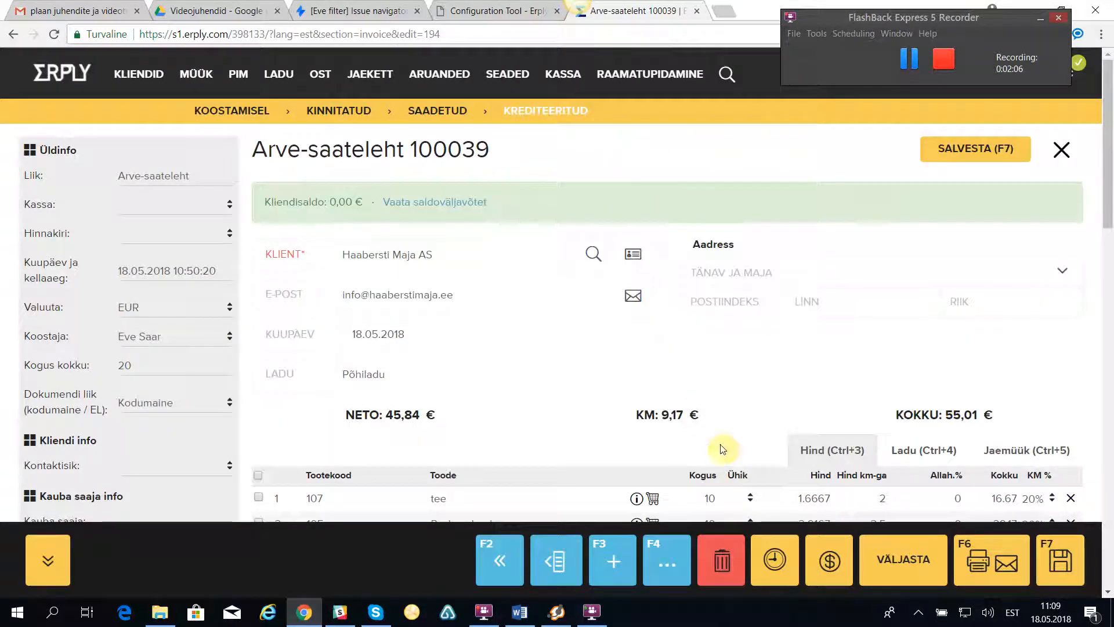
# - Delete the -55,01 € bank transfer payment from the invoice's payments
pyautogui.click(830, 562)
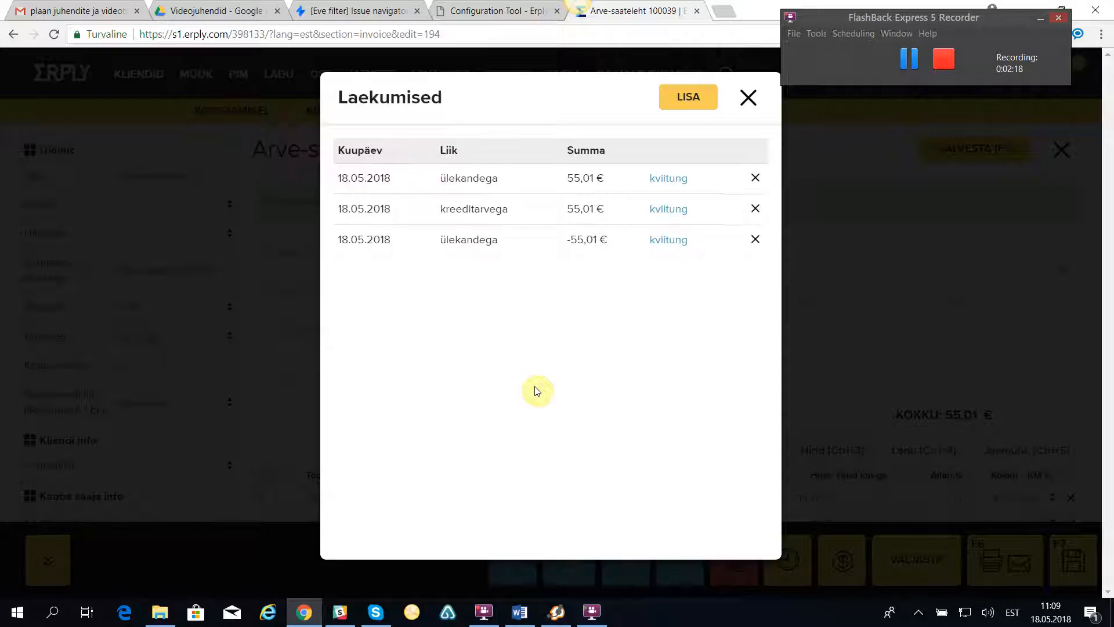
pyautogui.click(754, 245)
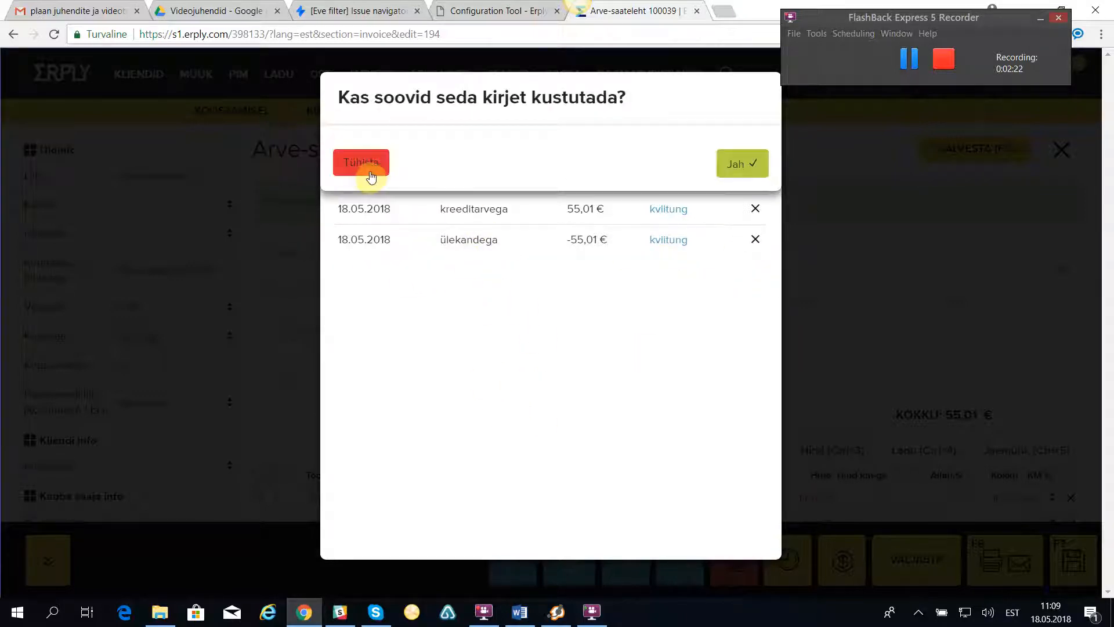
pyautogui.click(744, 163)
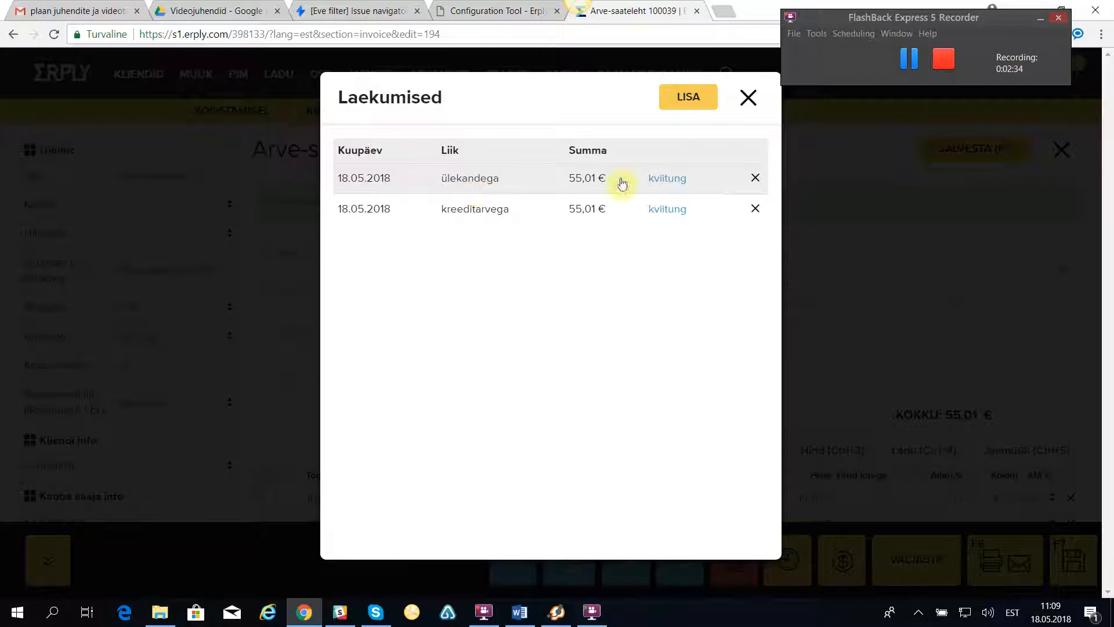
# - Unlink the invoice's 55,01 € bank transfer payment by leaving its Arve field blank, save it and return to the invoice
pyautogui.click(356, 184)
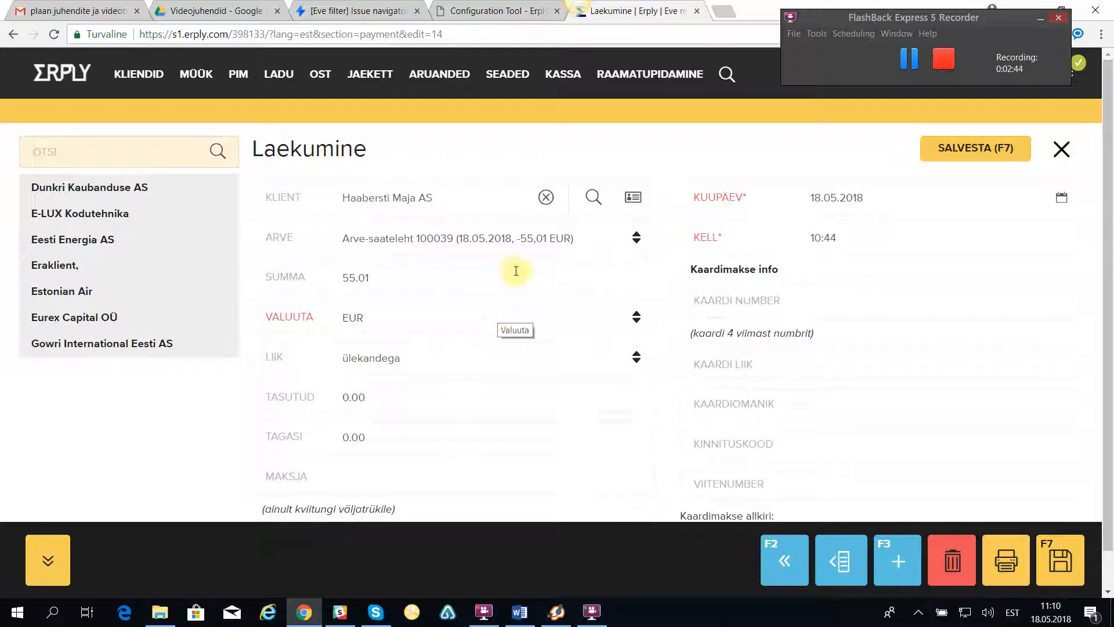
pyautogui.click(637, 238)
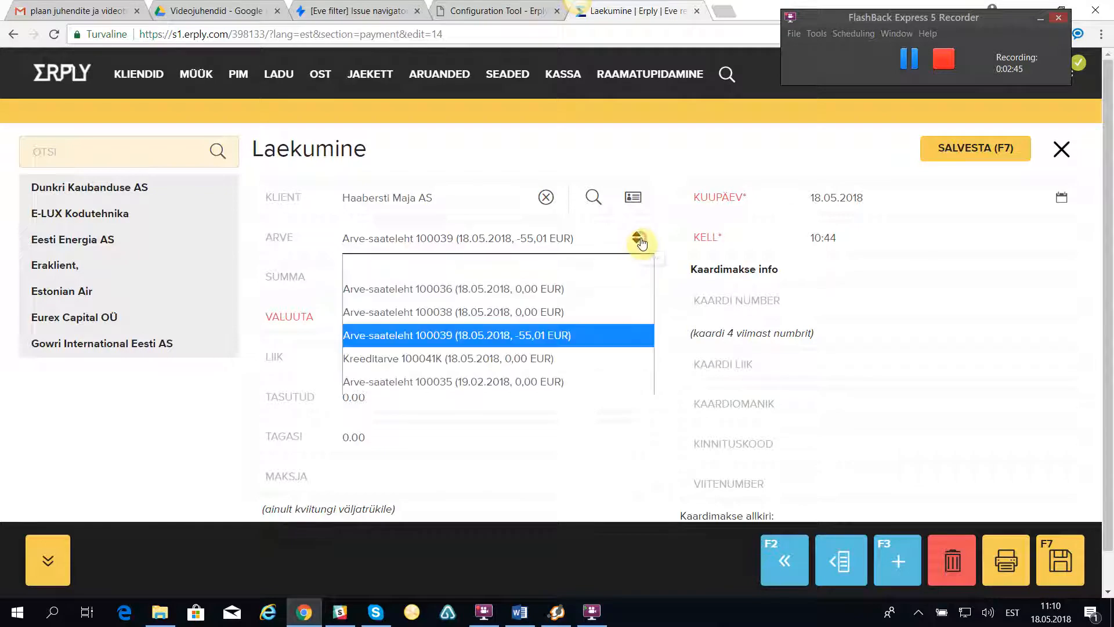
pyautogui.click(564, 268)
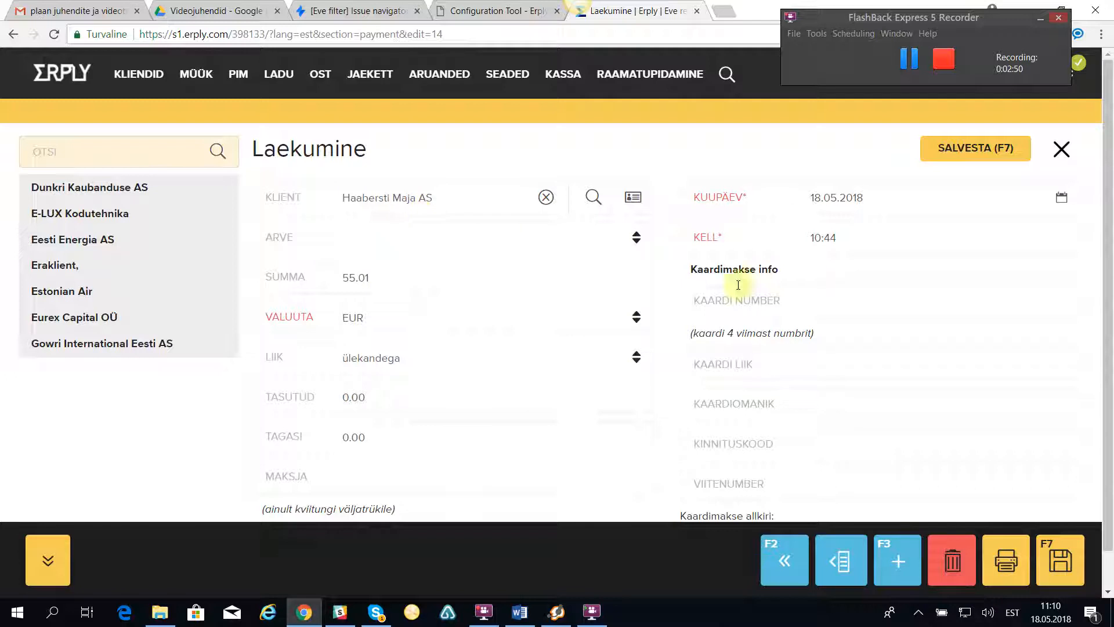
pyautogui.click(963, 147)
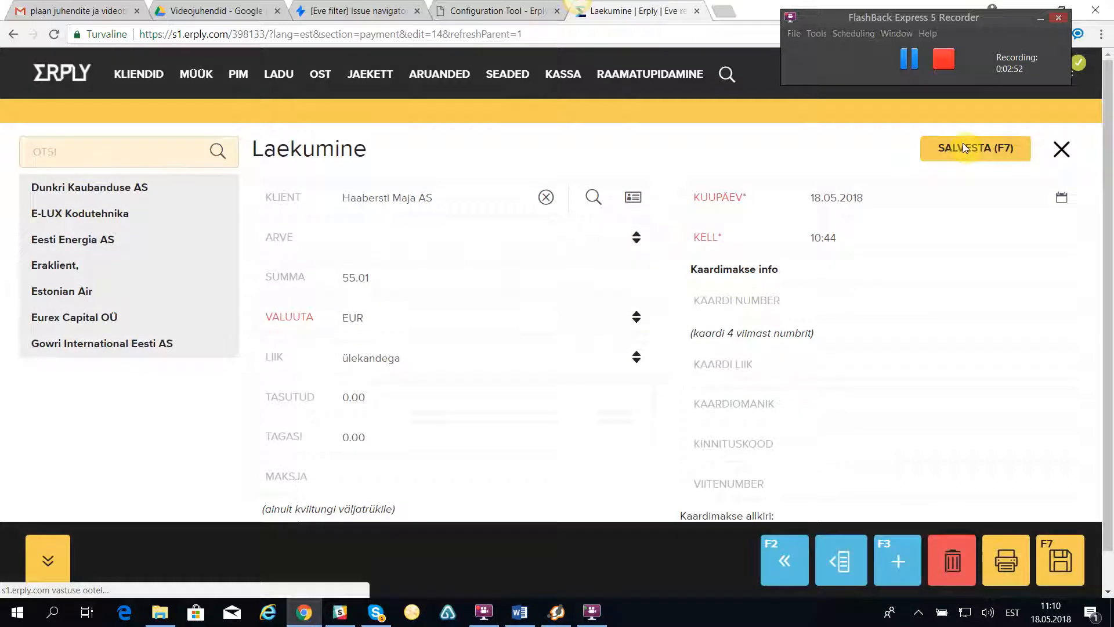
pyautogui.click(1063, 149)
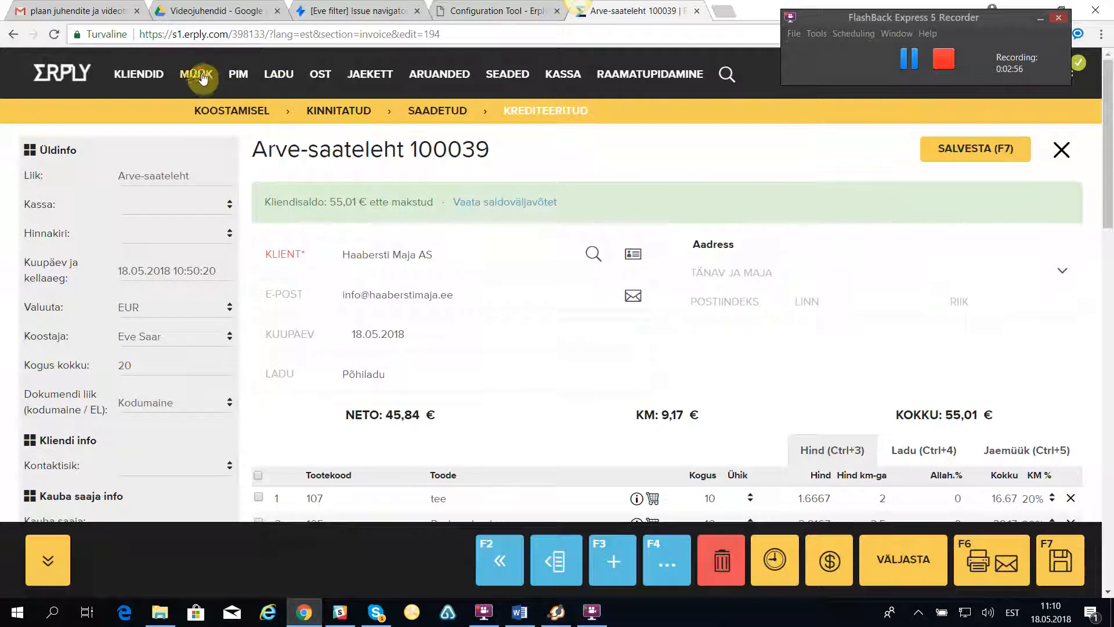
# - Look through the sales invoice list and view the page for linking payments with invoices (Seostamine arvetega)
pyautogui.moveTo(199, 73)
pyautogui.click(230, 107)
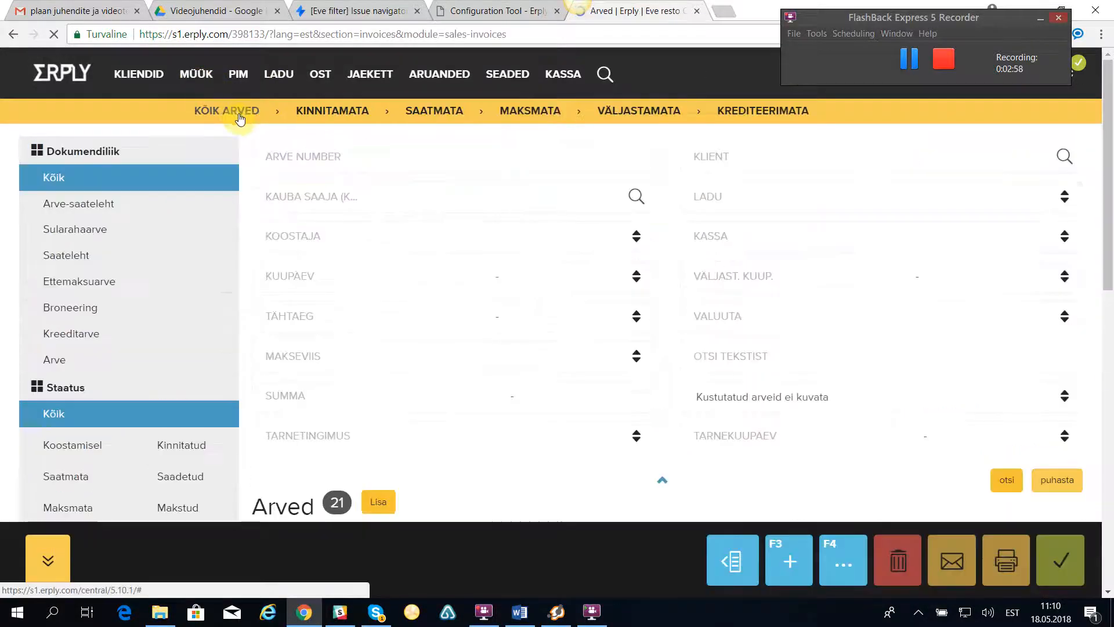
pyautogui.scroll(-3, 430, 249)
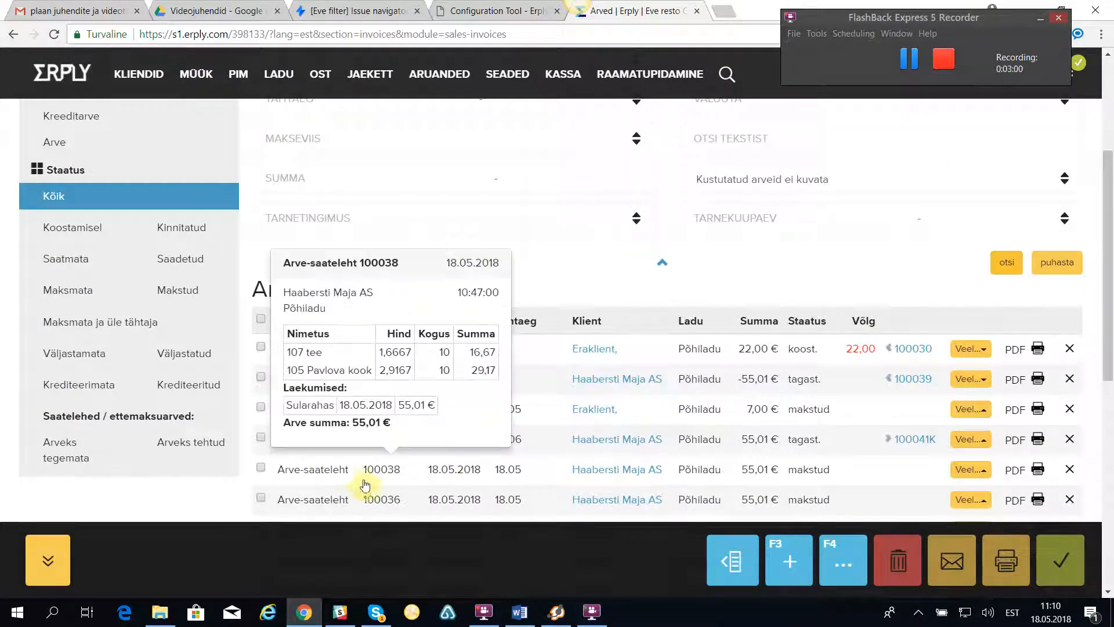
pyautogui.scroll(-3, 639, 464)
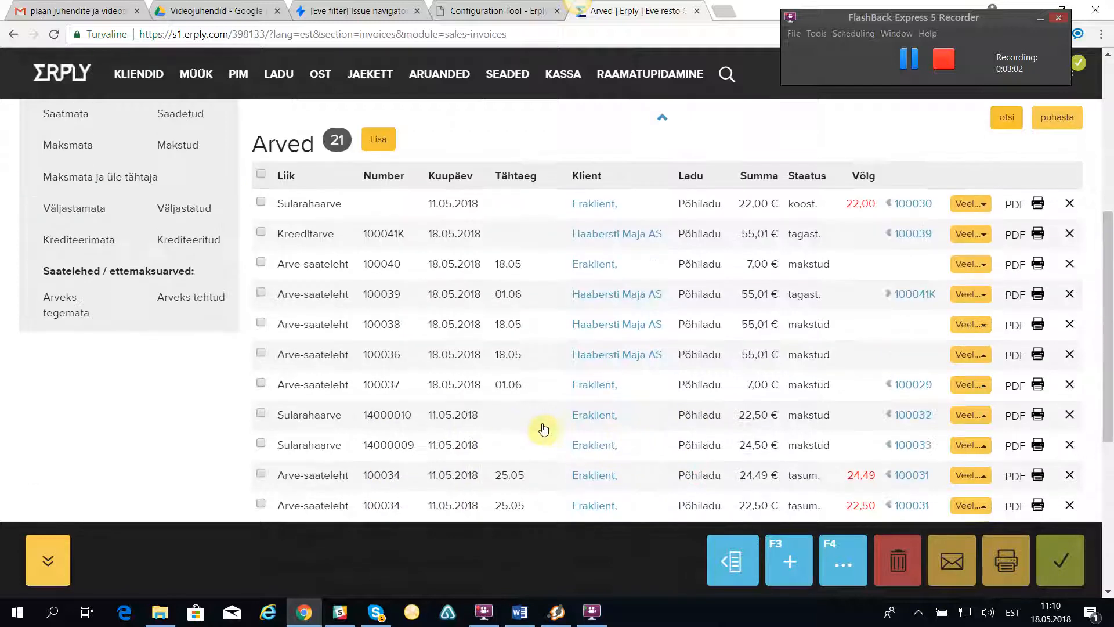
pyautogui.scroll(-3, 427, 428)
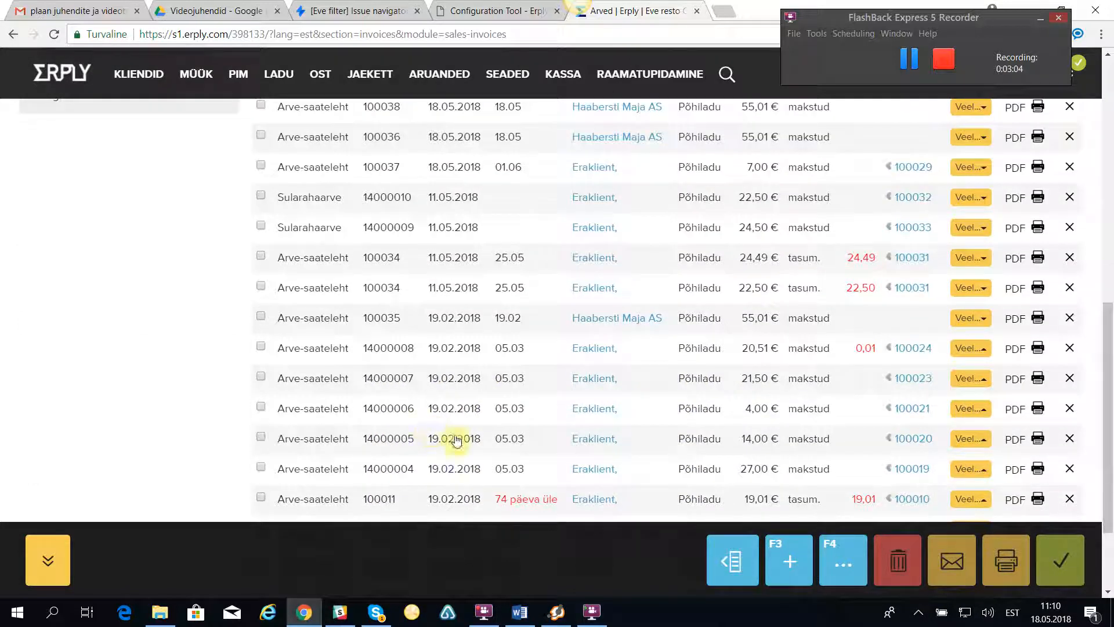
pyautogui.moveTo(393, 446)
pyautogui.scroll(3, 393, 446)
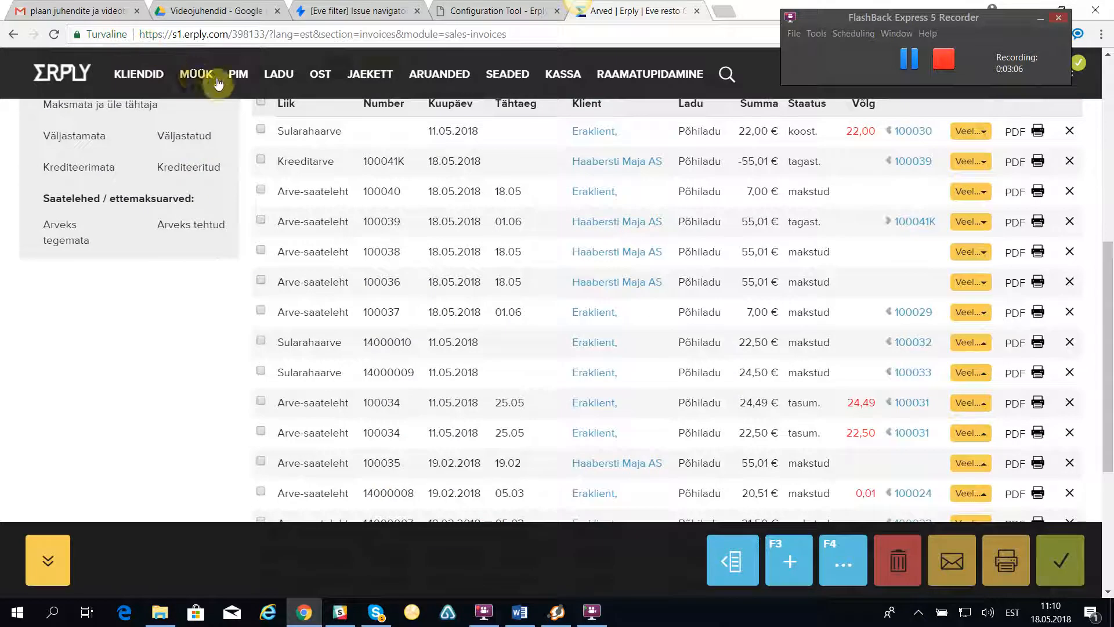
pyautogui.moveTo(198, 77)
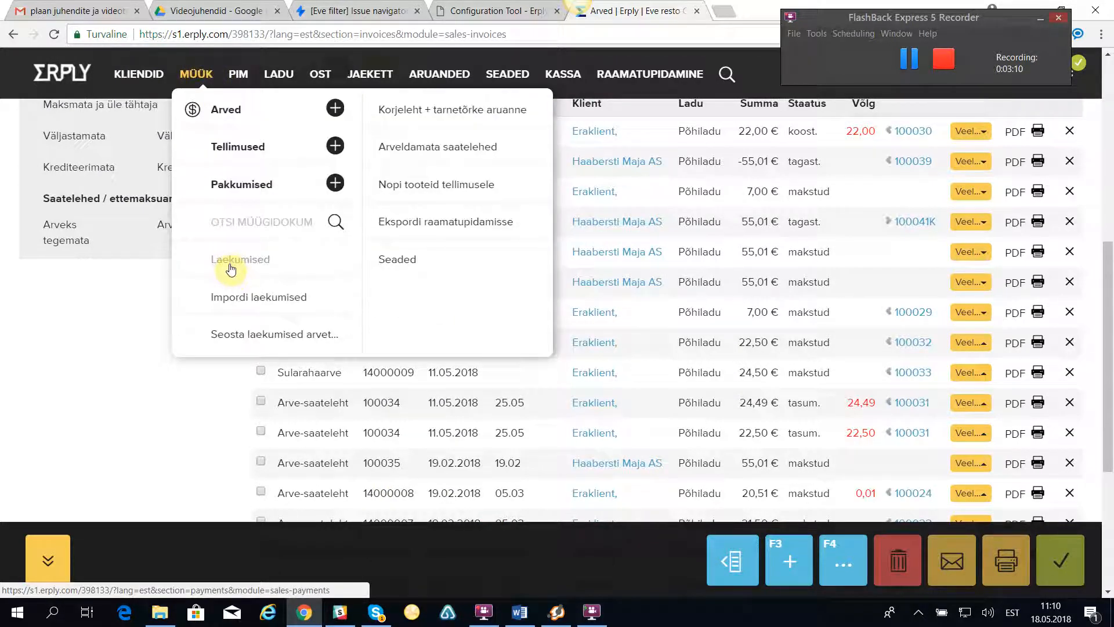
pyautogui.click(243, 335)
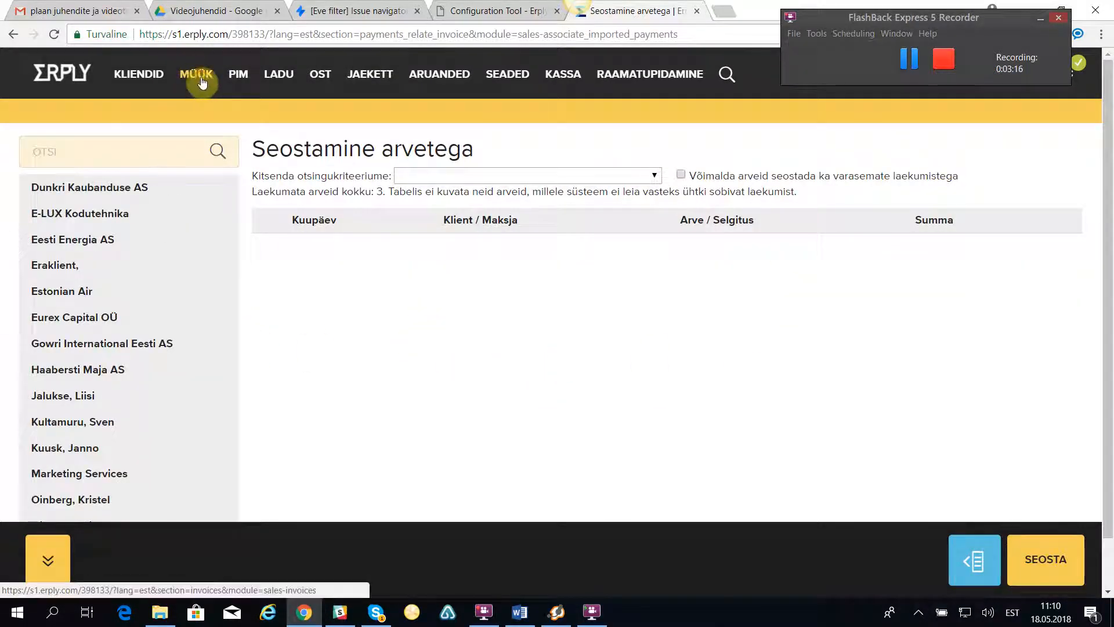
# - Copy the Haabersti Maja AS sales invoice 100038 into a new invoice (Kopeeri)
pyautogui.moveTo(203, 75)
pyautogui.click(223, 110)
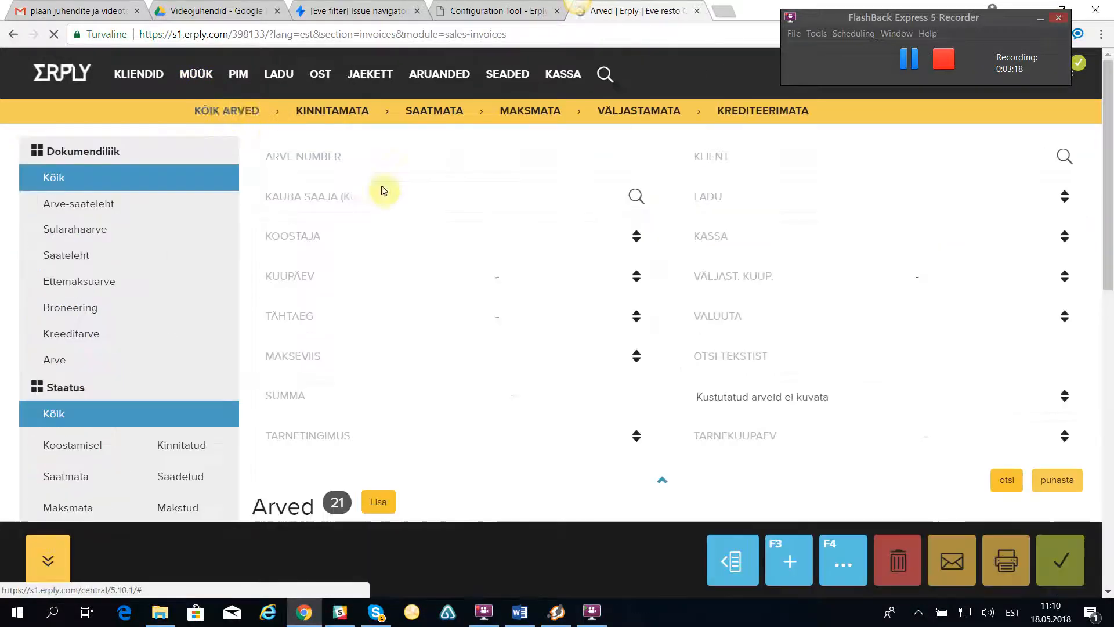
pyautogui.scroll(-5, 463, 311)
pyautogui.scroll(-2, 450, 426)
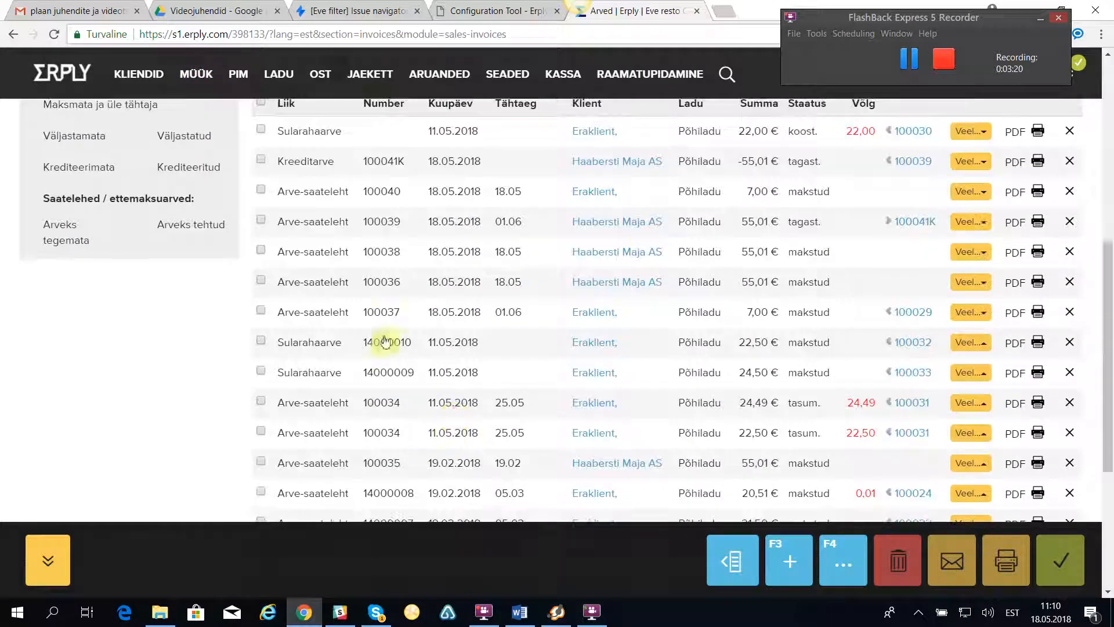
pyautogui.click(316, 254)
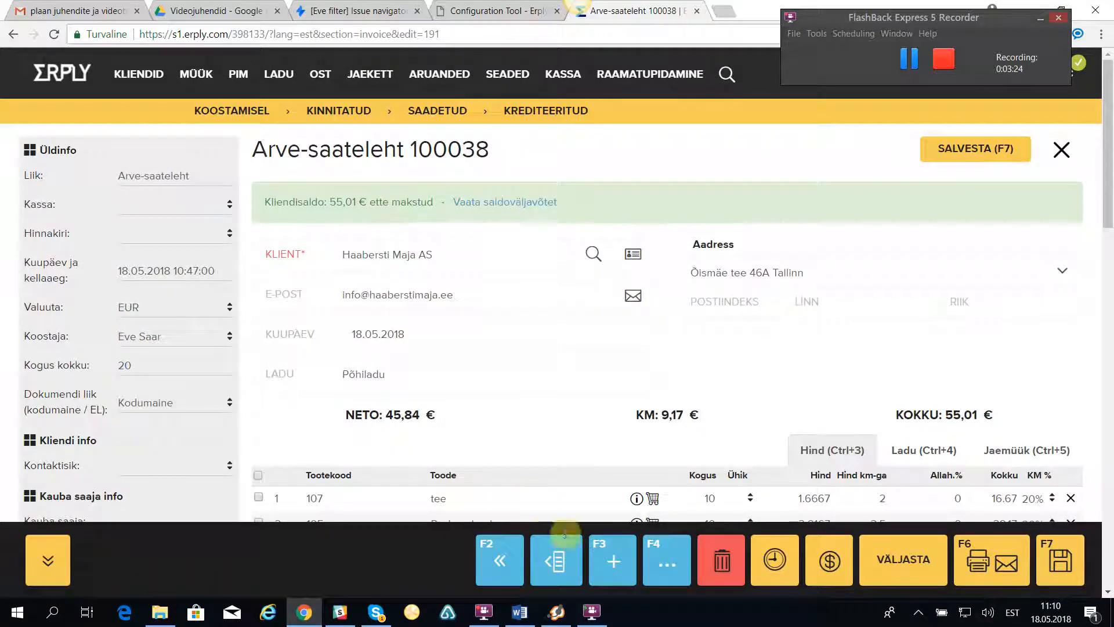
pyautogui.click(678, 572)
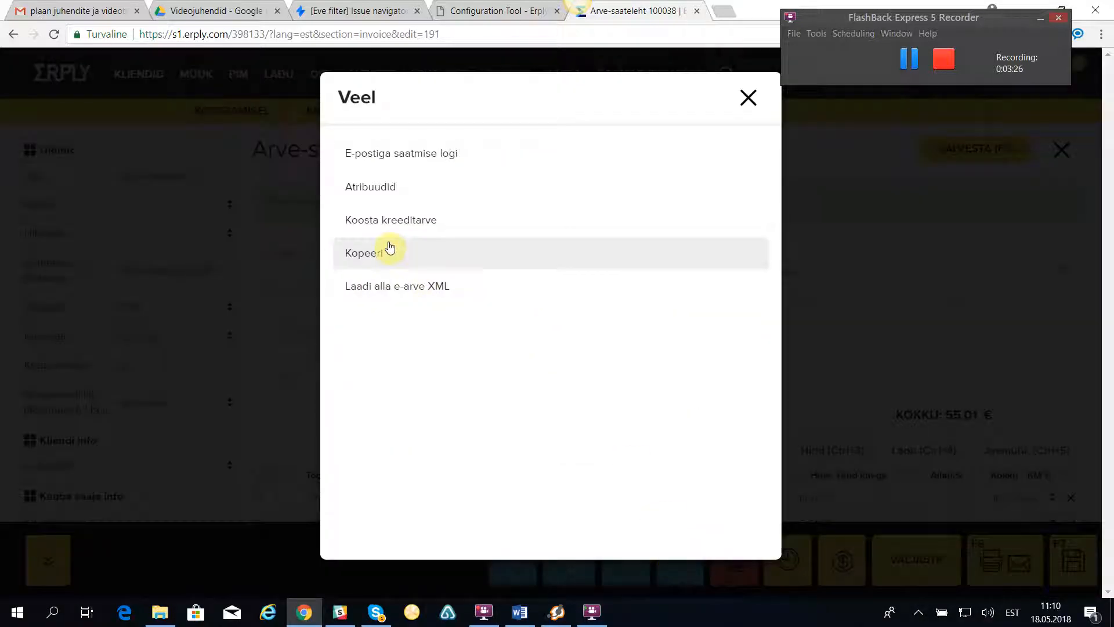
pyautogui.click(365, 253)
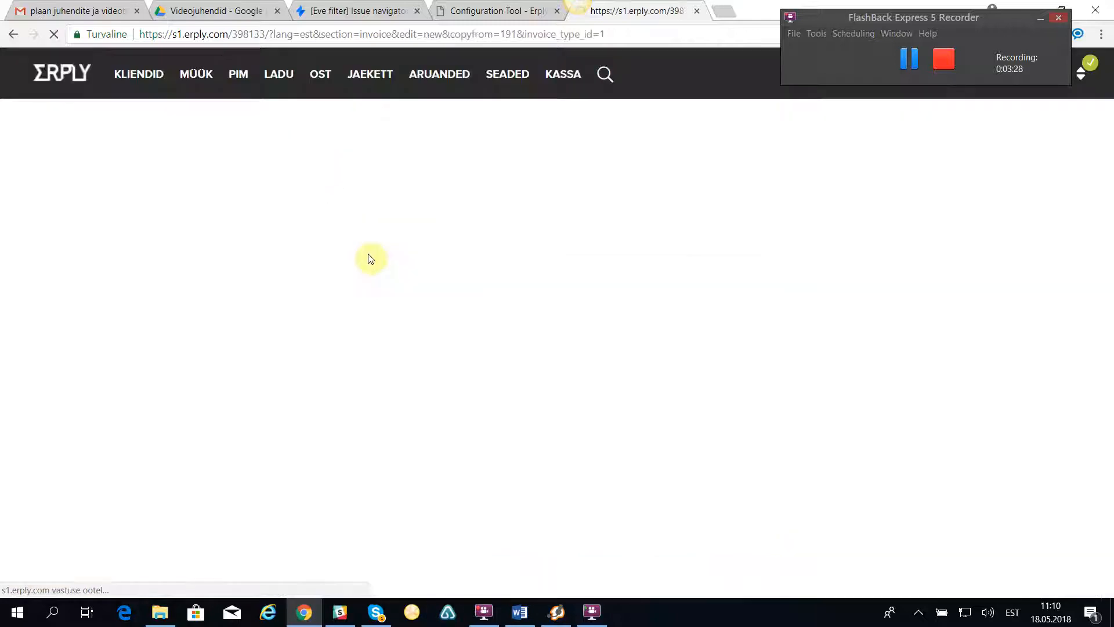
# - Check the payment details of the copied invoice, confirm it and close it
pyautogui.scroll(-5, 377, 291)
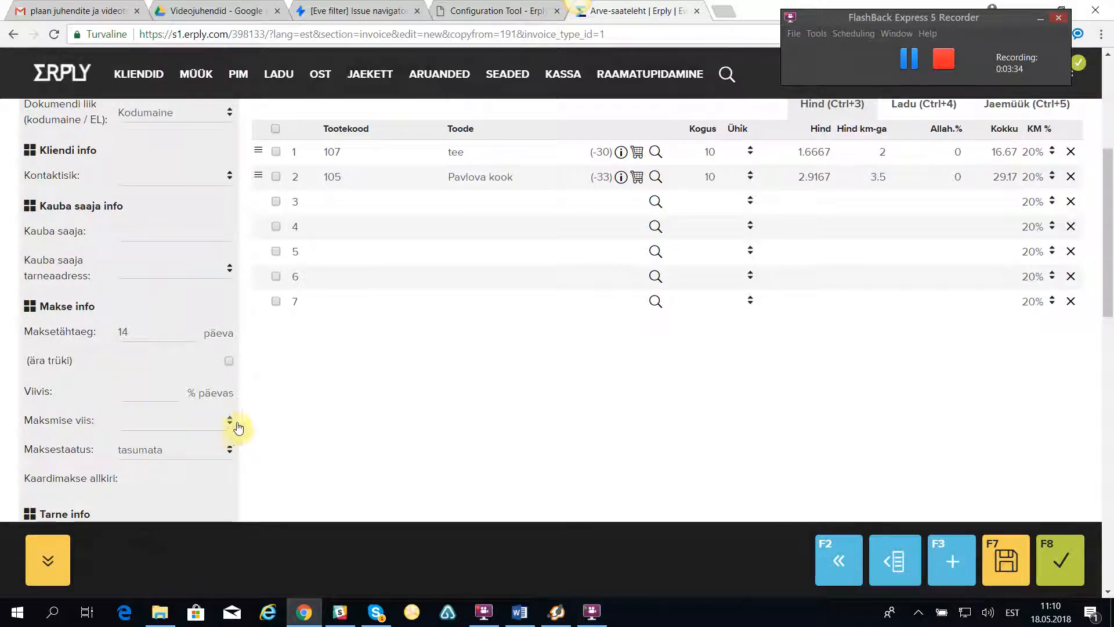
pyautogui.scroll(5, 341, 412)
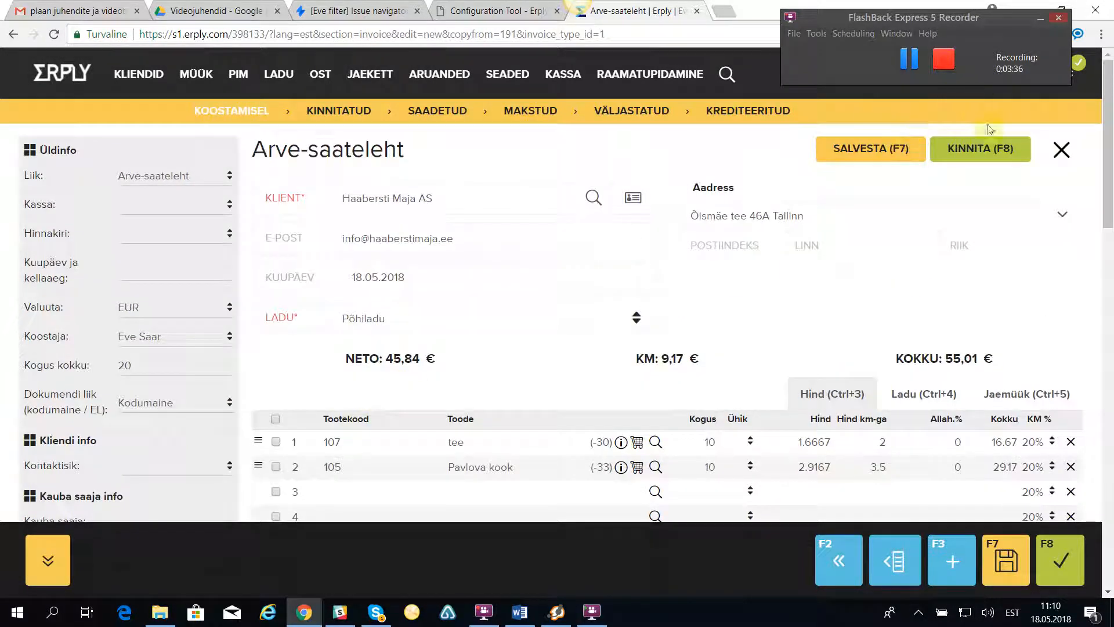
pyautogui.click(967, 148)
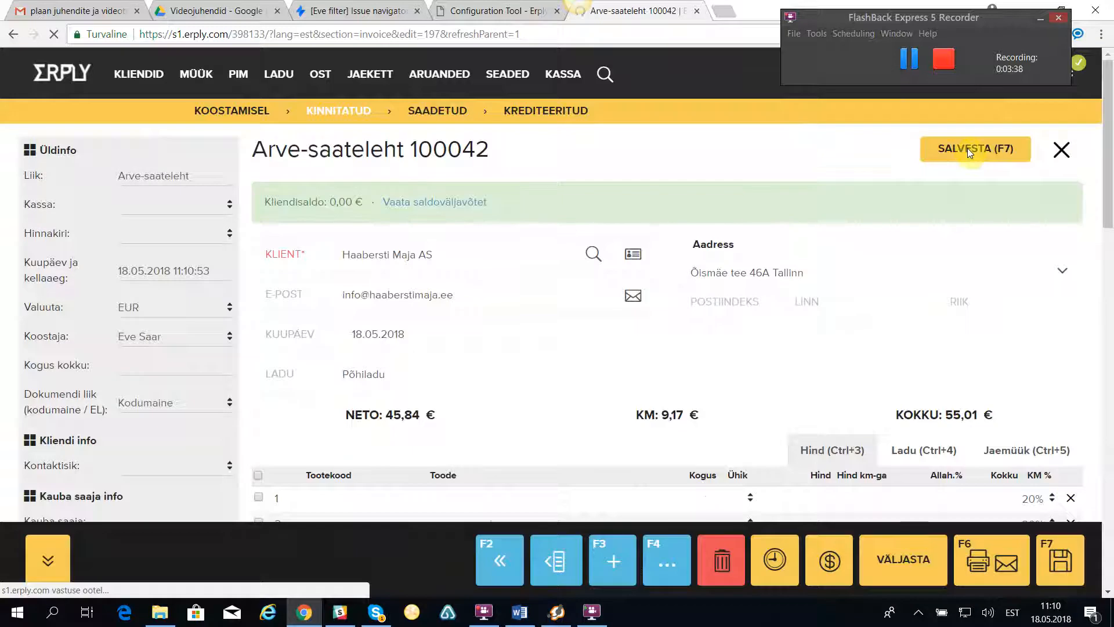
pyautogui.click(1063, 150)
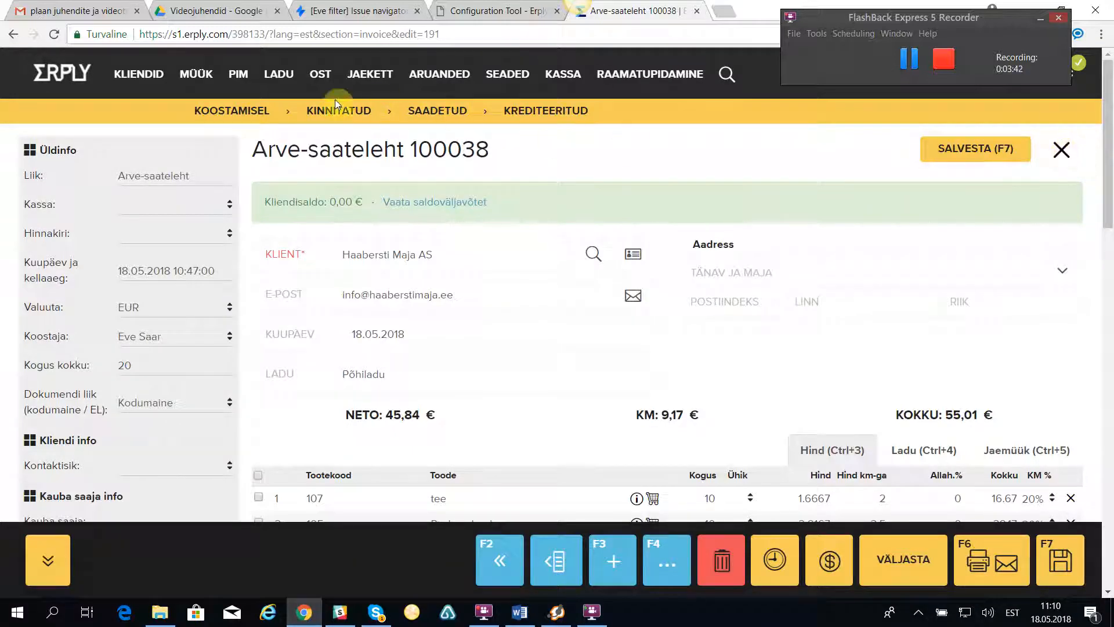
# - Check the invoice list and link Haabersti Maja AS's 55,01 € prepayment to its new unpaid invoice through Seostamine arvetega
pyautogui.click(196, 73)
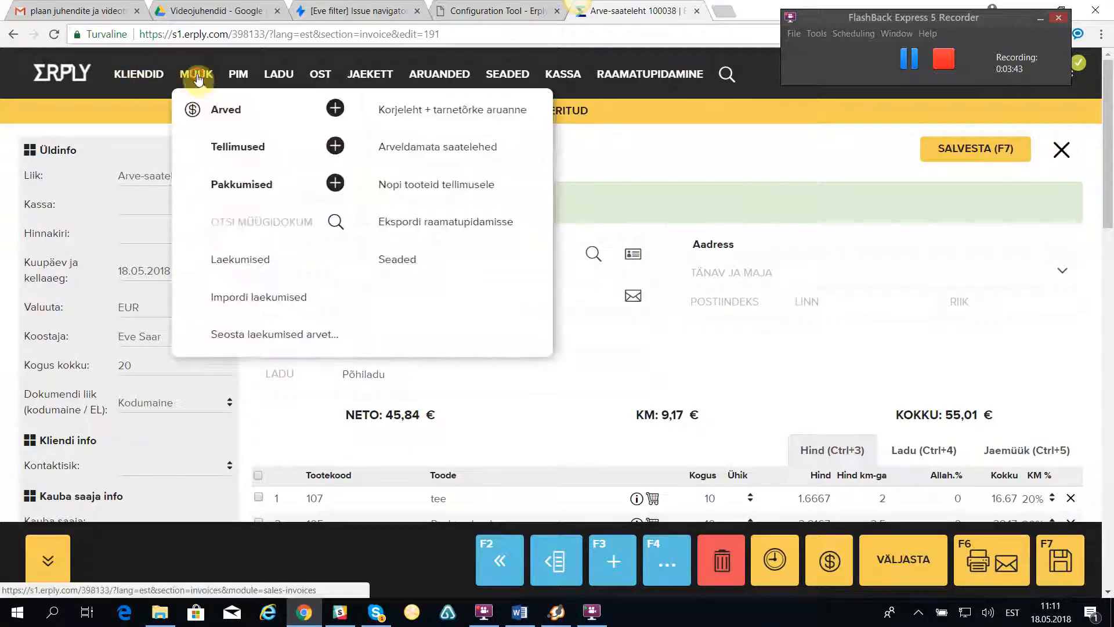
pyautogui.click(226, 114)
pyautogui.scroll(-4, 875, 378)
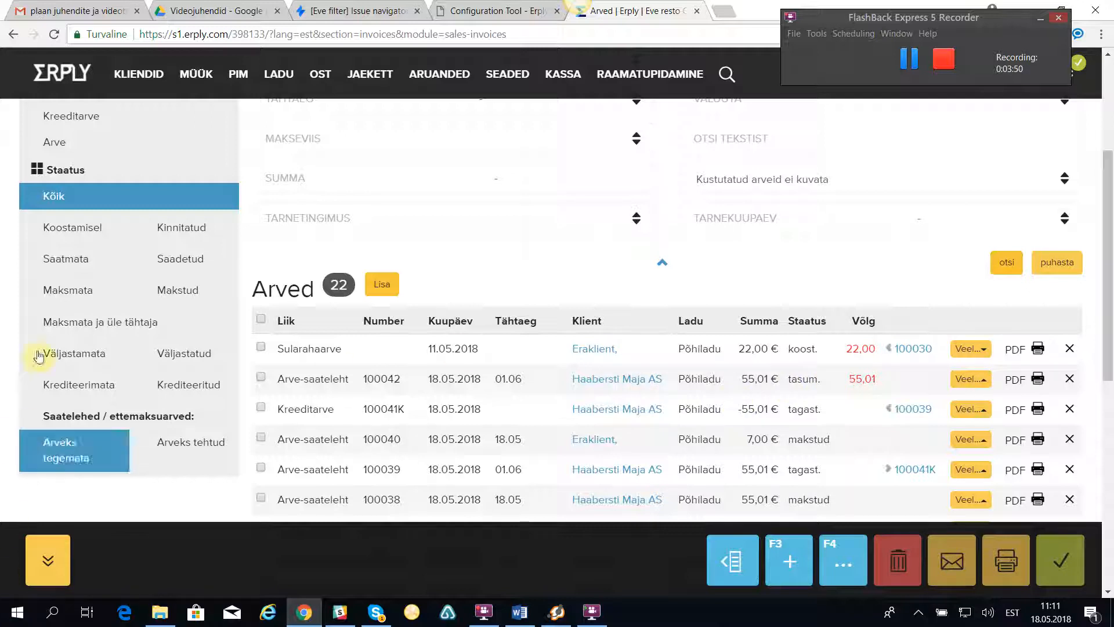
pyautogui.click(197, 76)
pyautogui.click(242, 340)
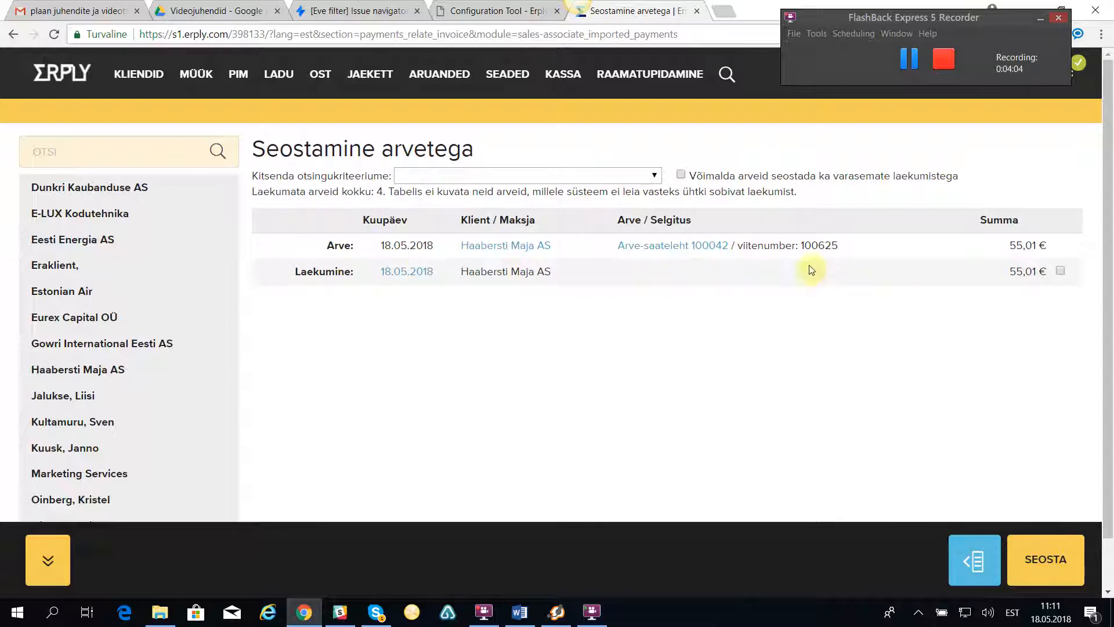
pyautogui.click(1061, 272)
pyautogui.click(1056, 557)
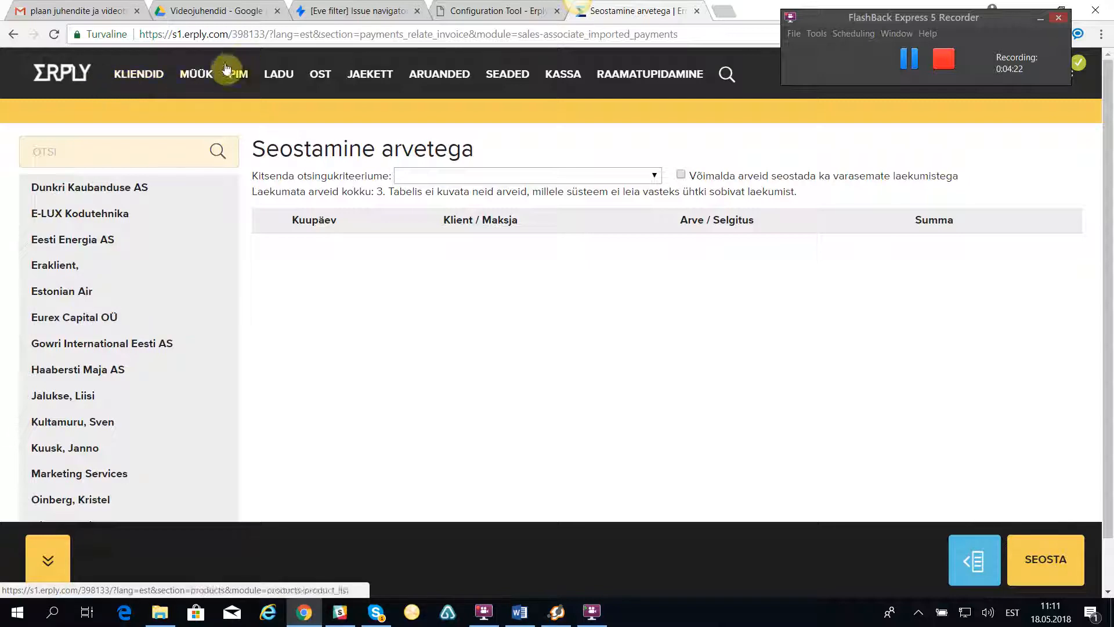
# - Create a credit invoice from Haabersti Maja AS invoice 100042, remove the Pavlova kook row and confirm it
pyautogui.moveTo(205, 76)
pyautogui.click(237, 112)
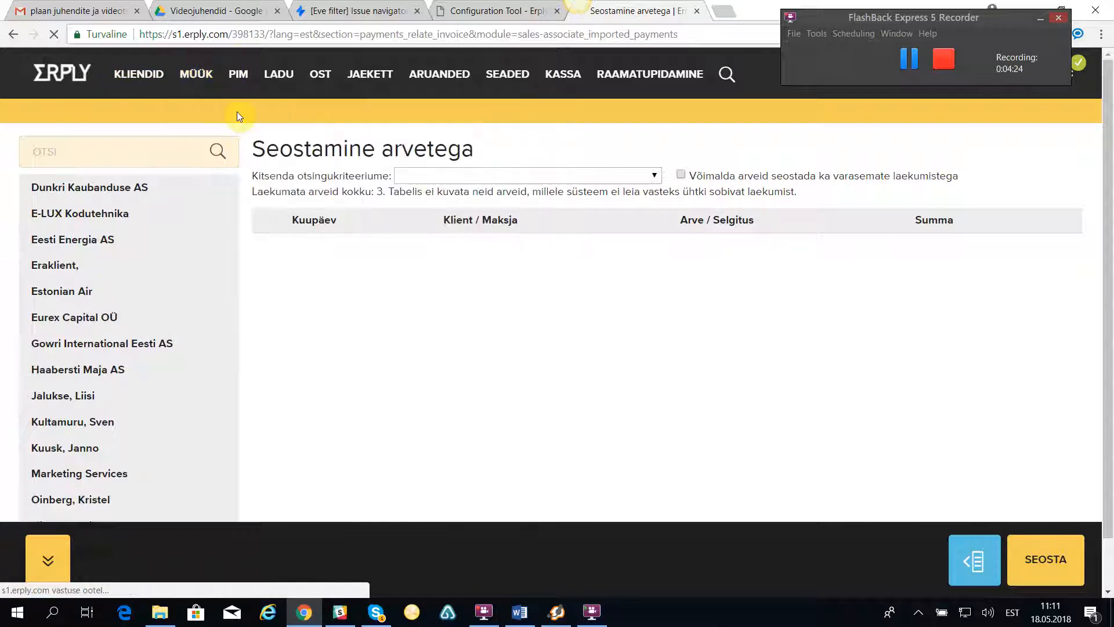
pyautogui.scroll(-5, 473, 265)
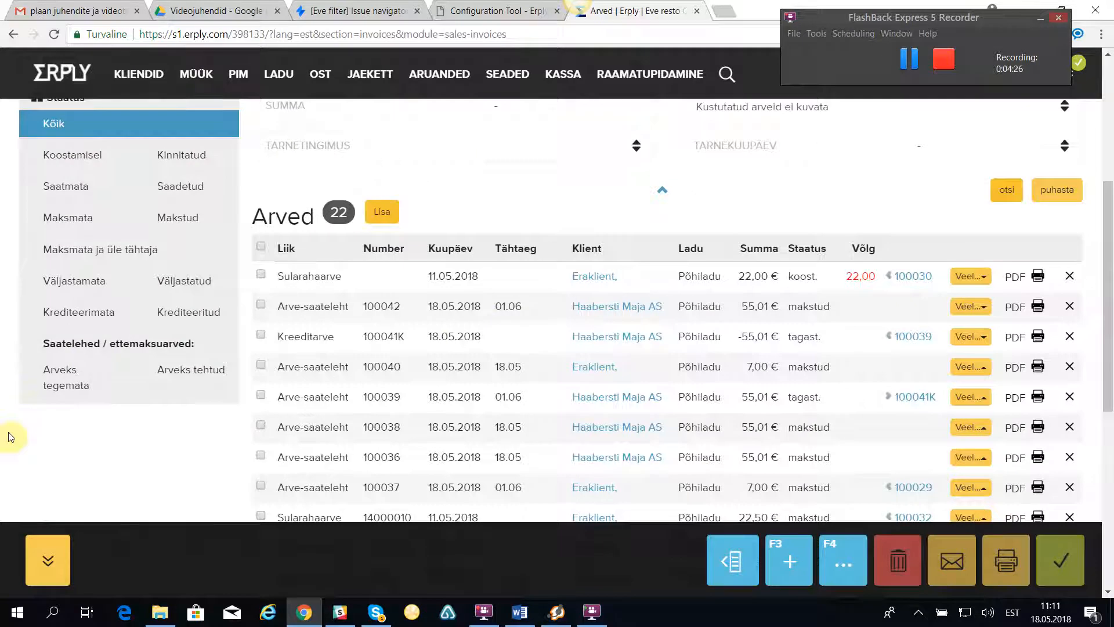
pyautogui.click(308, 312)
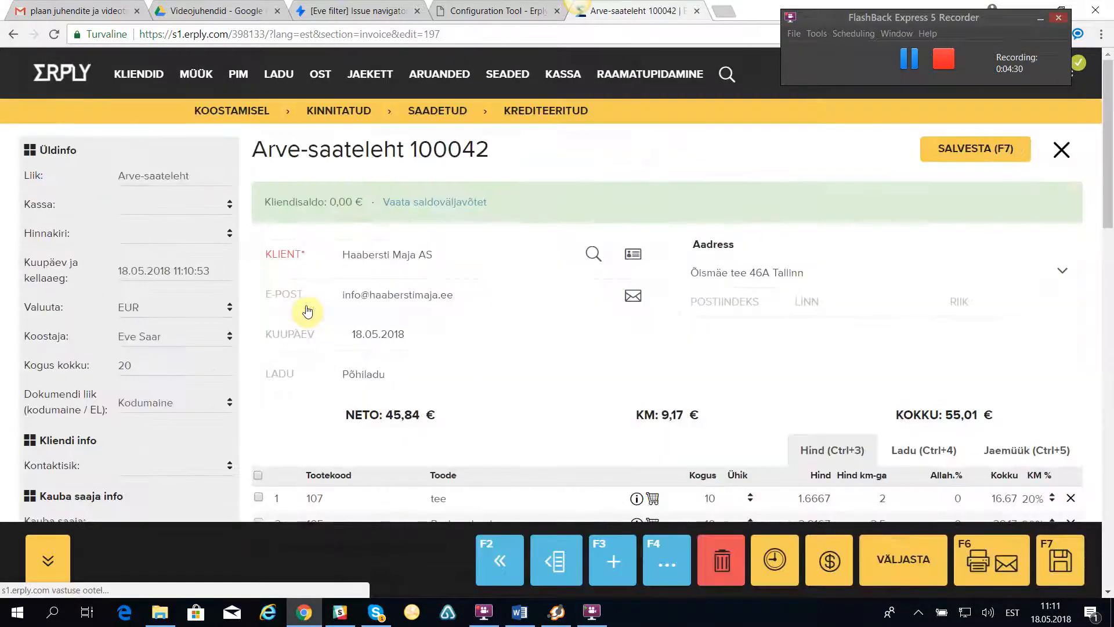
pyautogui.scroll(-3, 655, 410)
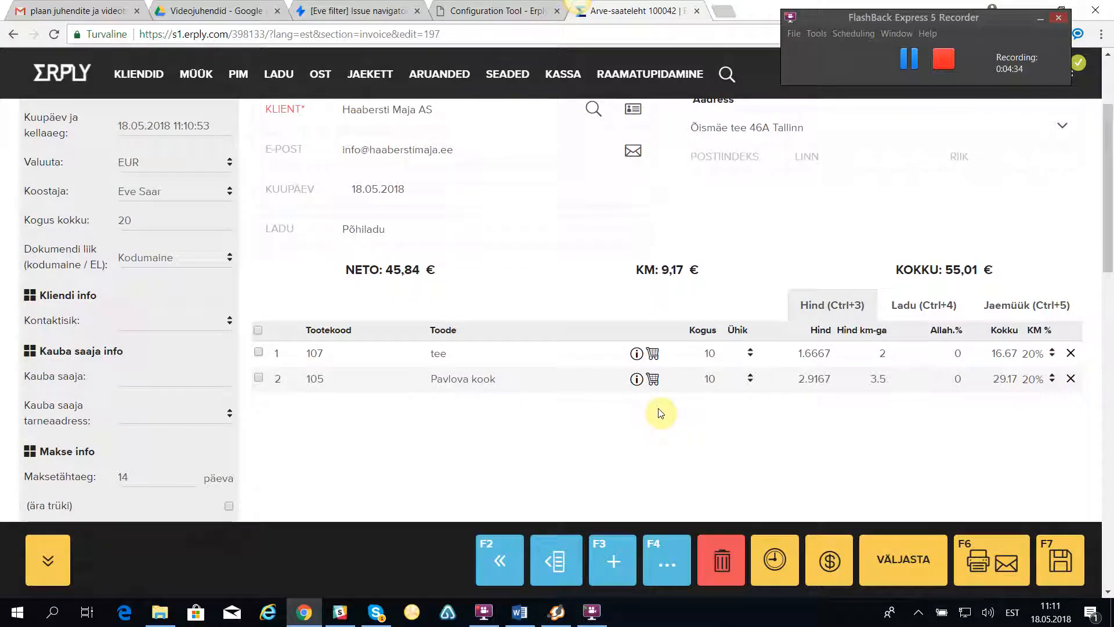
pyautogui.scroll(3, 661, 413)
pyautogui.scroll(-3, 674, 405)
pyautogui.click(665, 554)
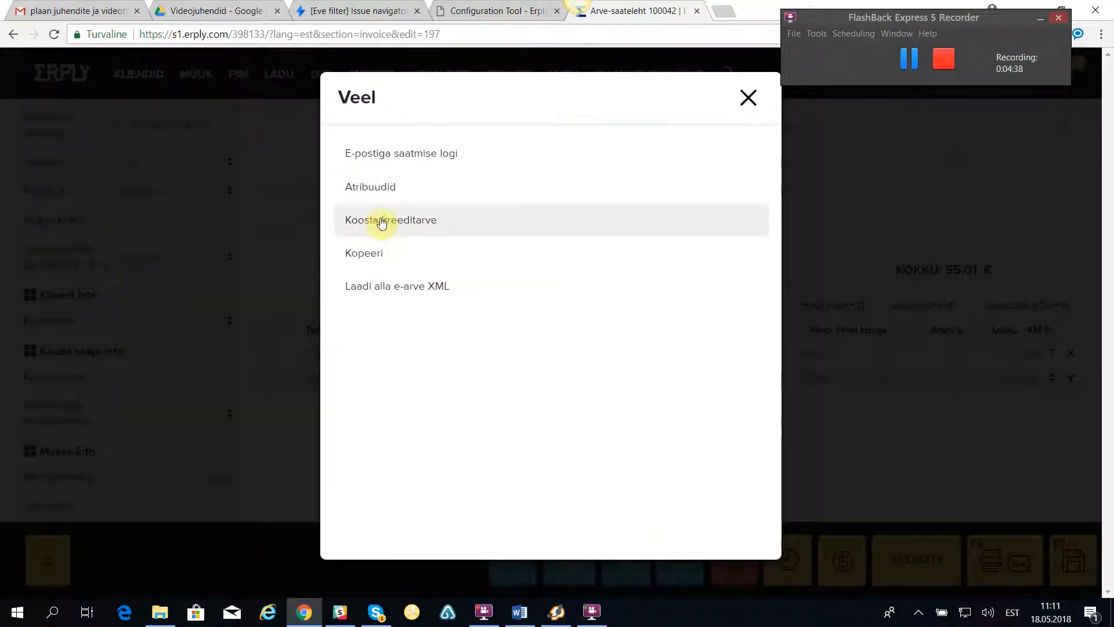
pyautogui.click(381, 221)
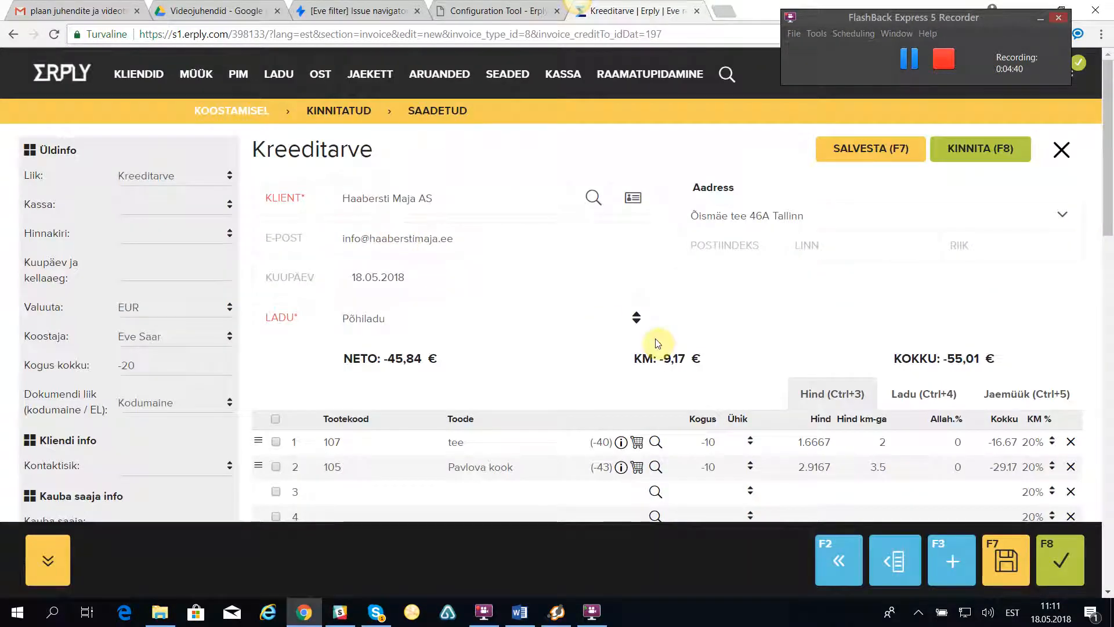
pyautogui.click(1070, 467)
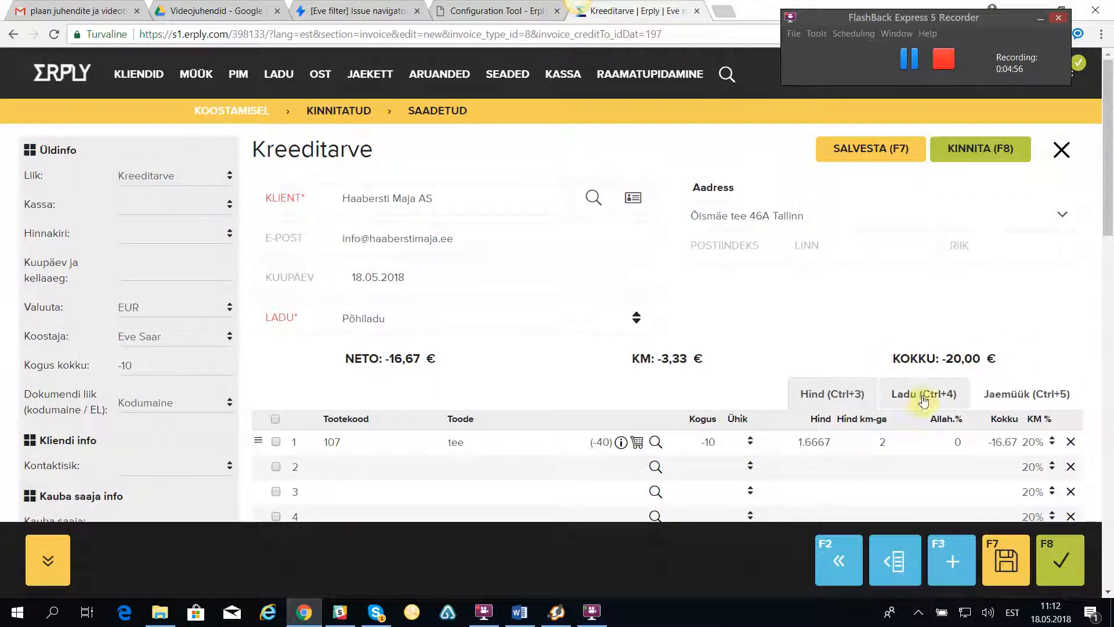
pyautogui.click(980, 148)
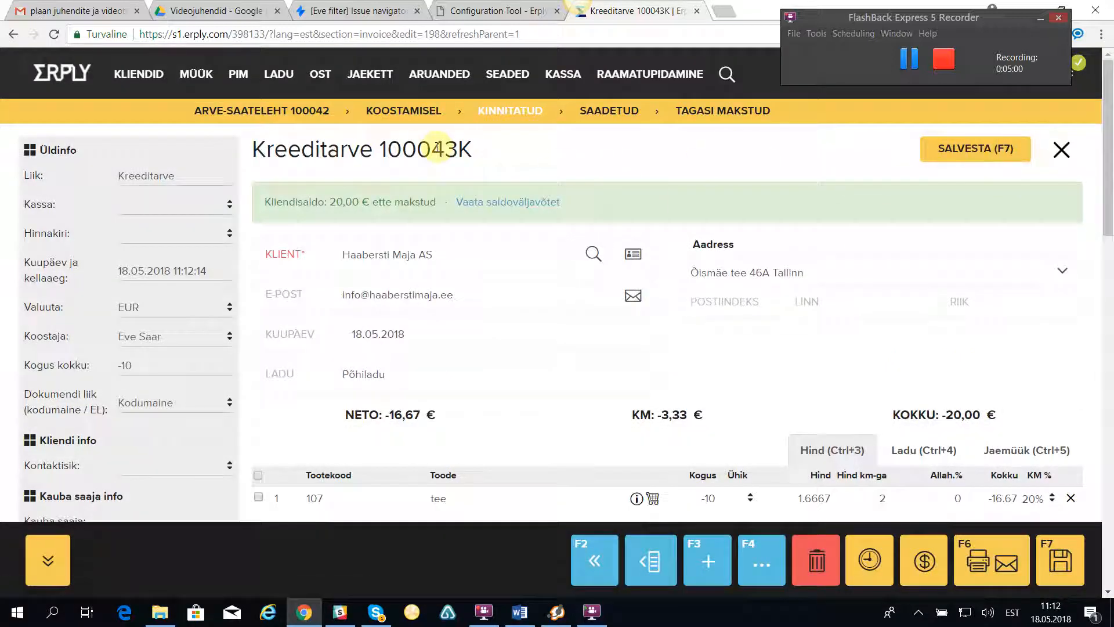
# - View the payments of the credit invoice and return to the original invoice
pyautogui.click(924, 564)
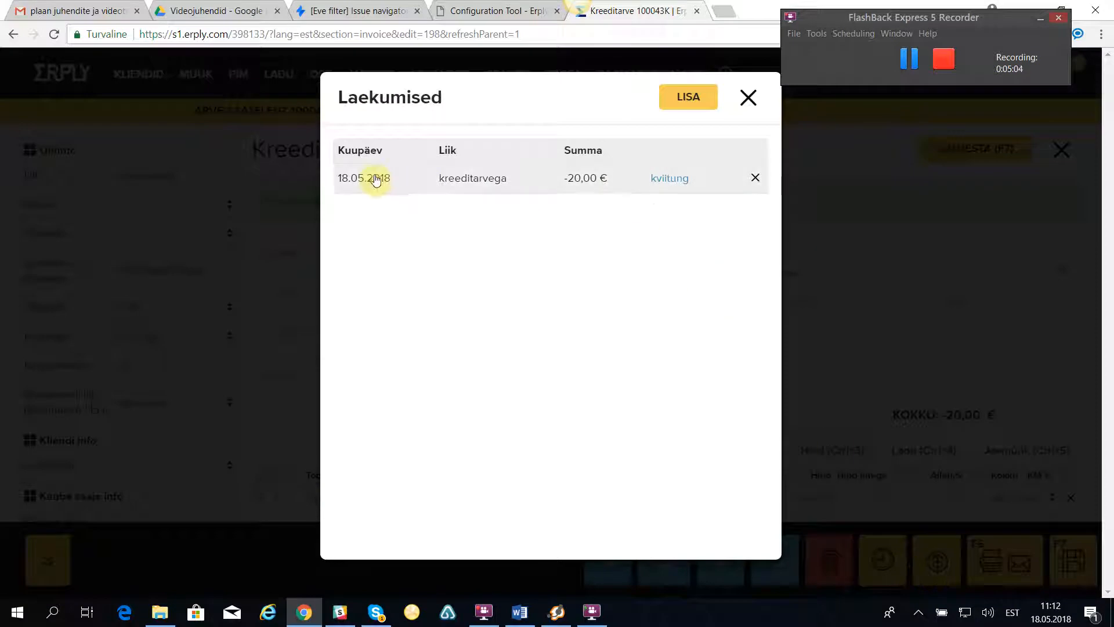
pyautogui.click(748, 97)
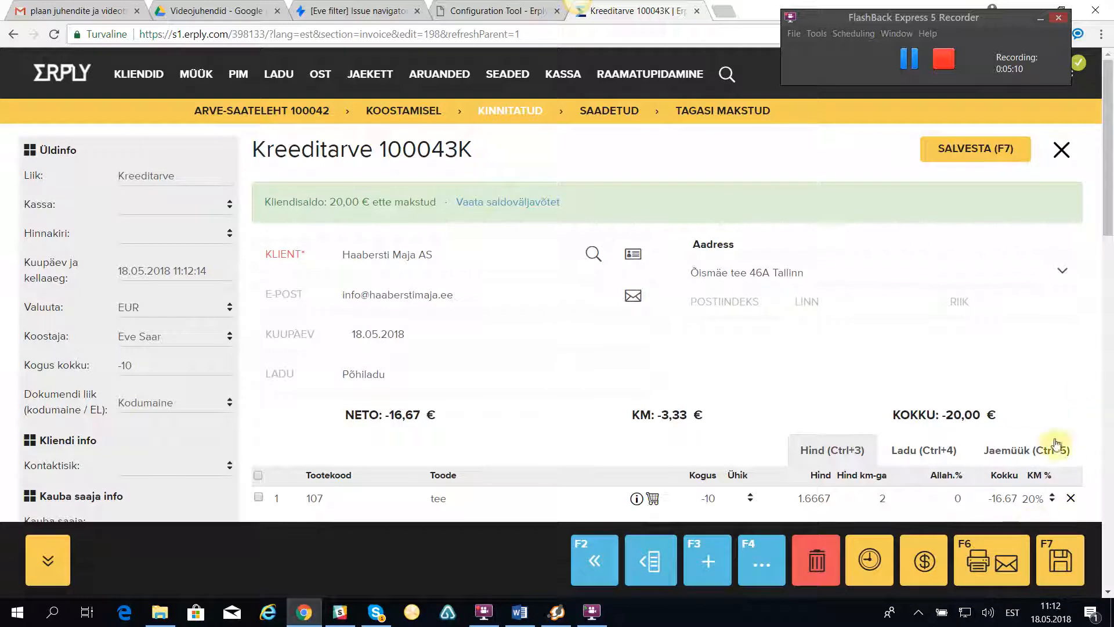
pyautogui.click(1060, 154)
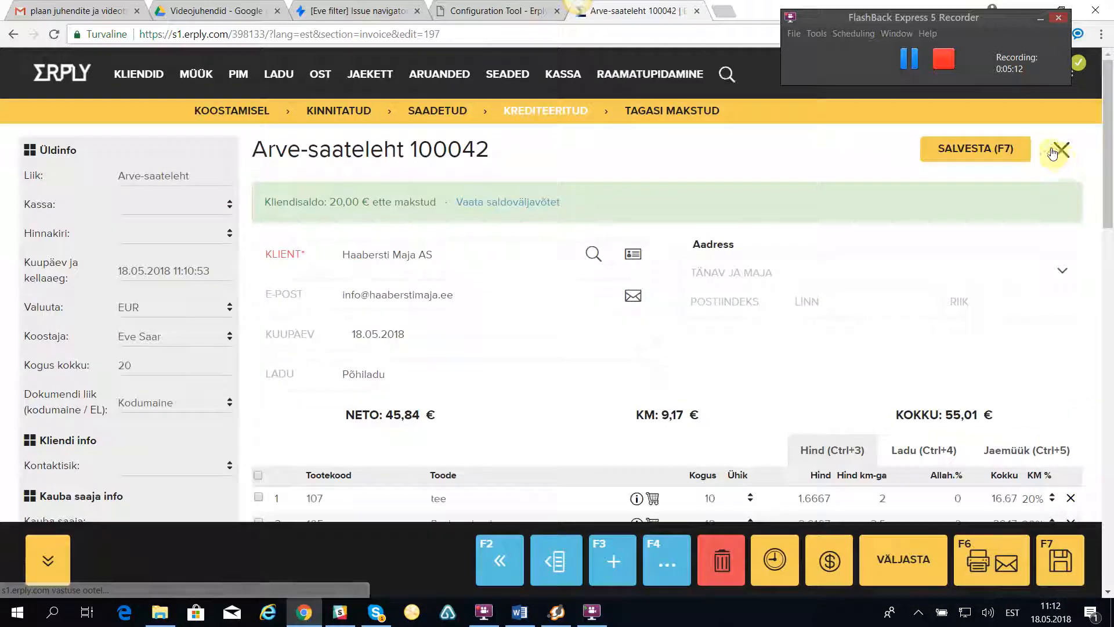
# - Add a payment of -20 EUR by bank transfer (ülekandega) to the partly credited invoice and save it
pyautogui.click(827, 561)
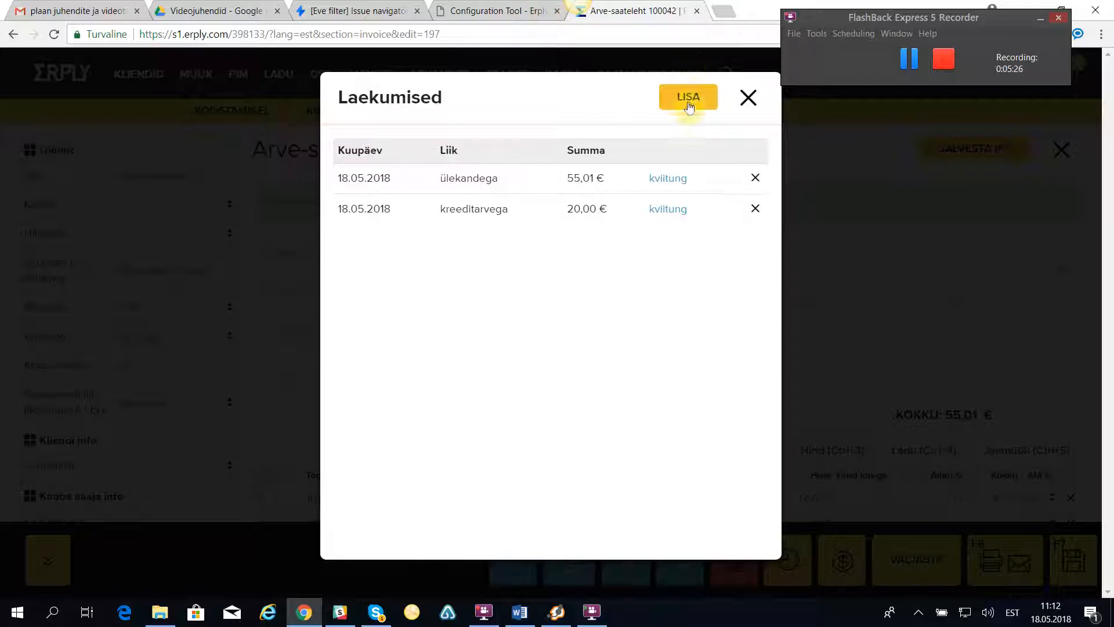
pyautogui.click(689, 96)
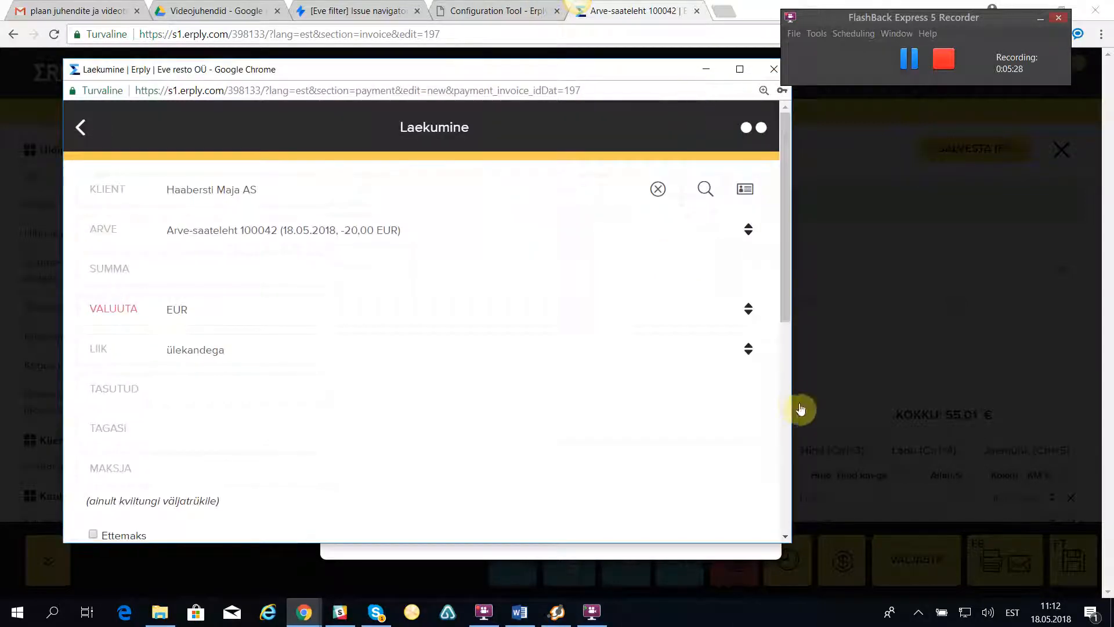
pyautogui.moveTo(796, 405); pyautogui.dragTo(1048, 381)
pyautogui.click(511, 332)
pyautogui.write('-20')
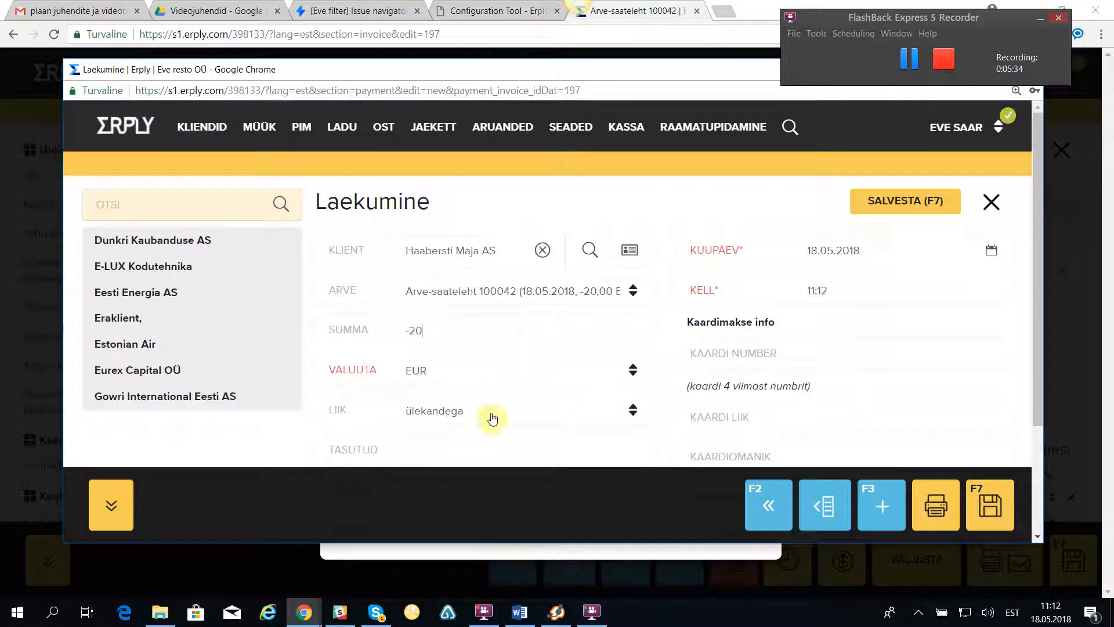
pyautogui.click(893, 203)
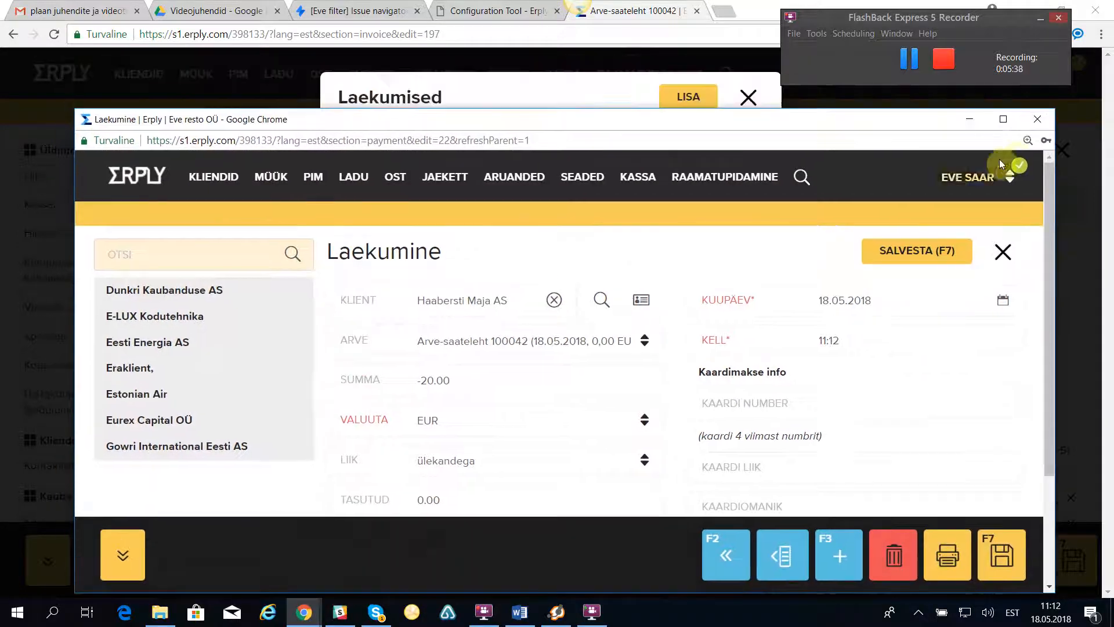
pyautogui.click(1037, 119)
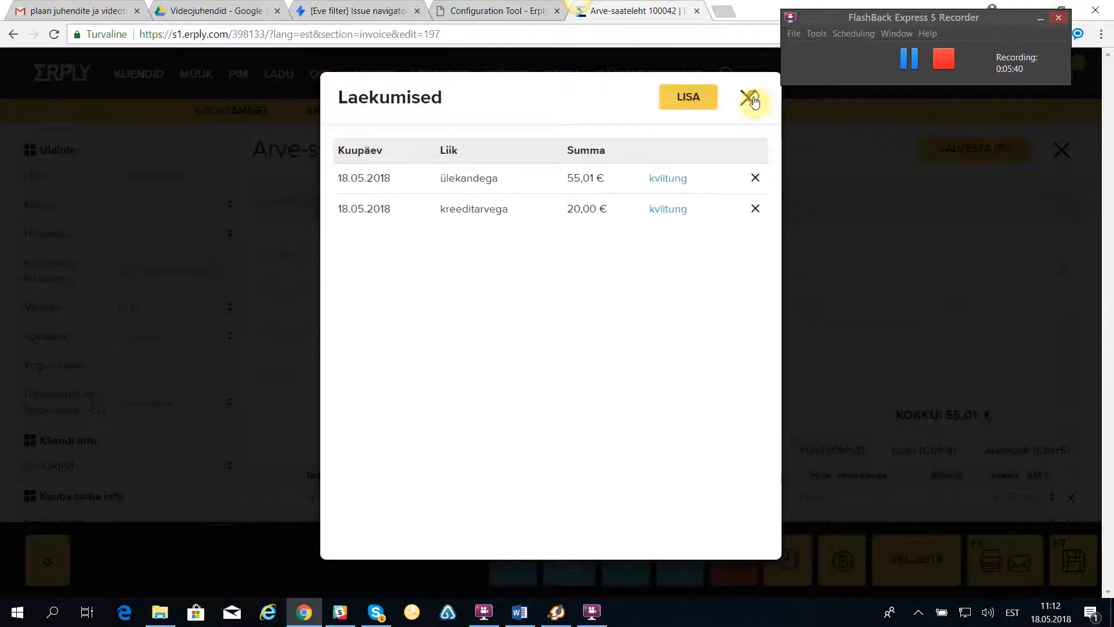
pyautogui.click(754, 101)
# - Delete the -20,00 € bank transfer payment from the invoice's payments
pyautogui.click(843, 560)
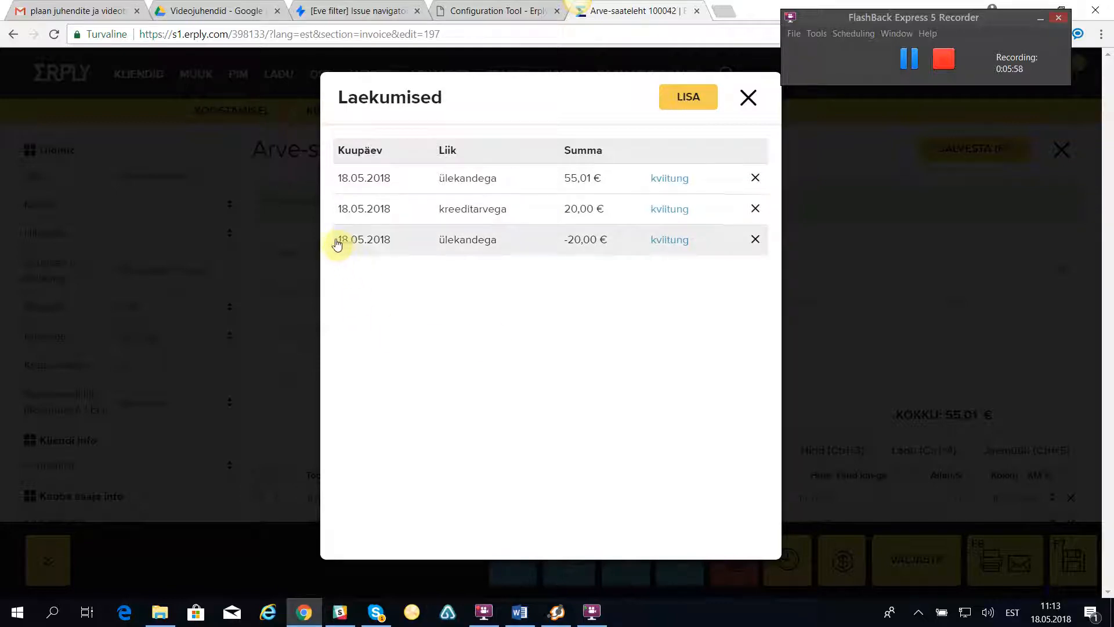
pyautogui.click(758, 242)
pyautogui.click(742, 166)
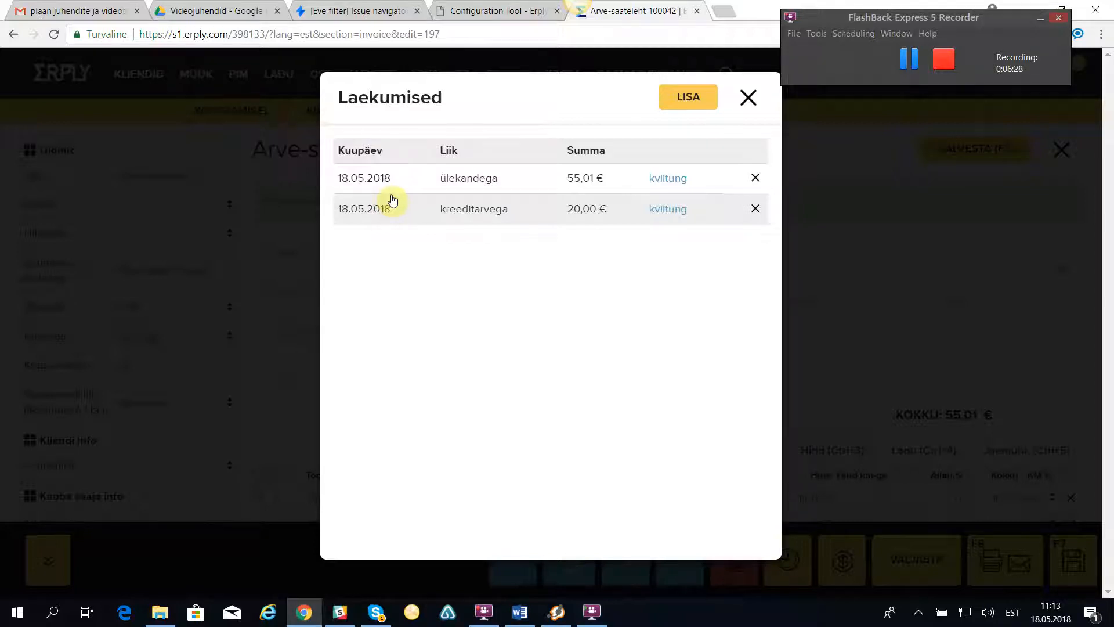
# - Set the invoice's bank transfer payment amount to 35.01 EUR, save it and view the invoice's payments again
pyautogui.click(372, 180)
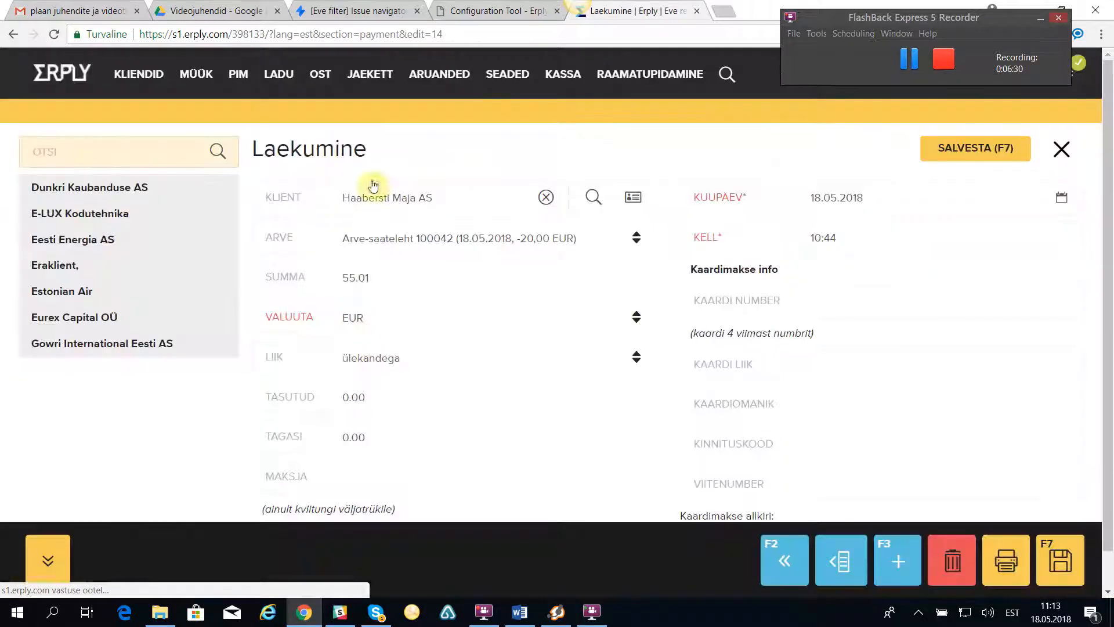
pyautogui.moveTo(348, 277); pyautogui.dragTo(340, 278)
pyautogui.write('3')
pyautogui.click(969, 149)
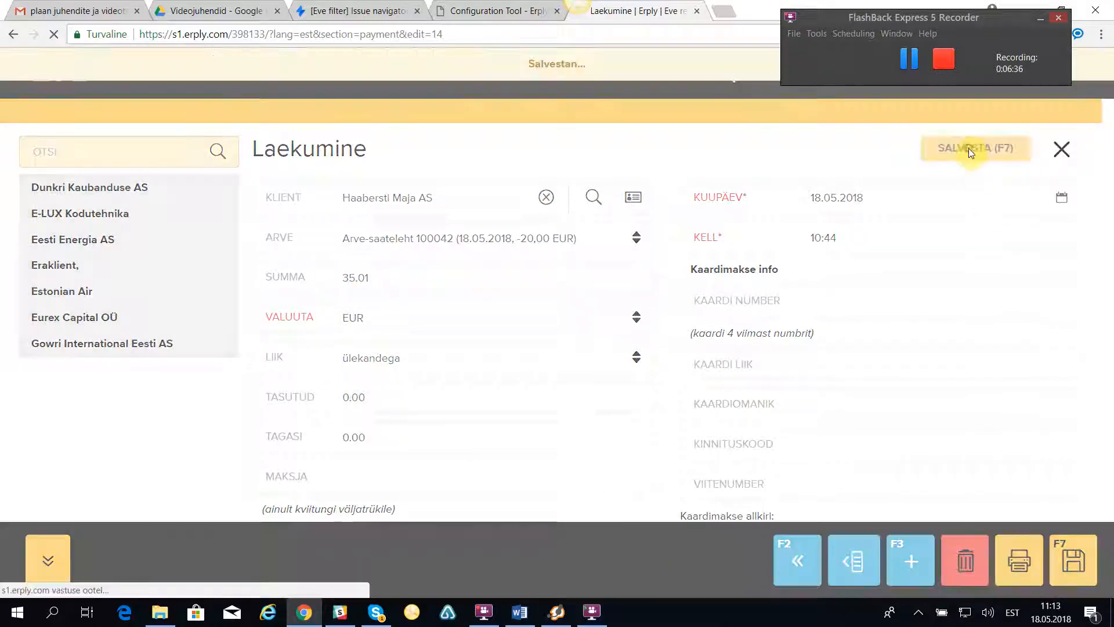
pyautogui.click(1062, 150)
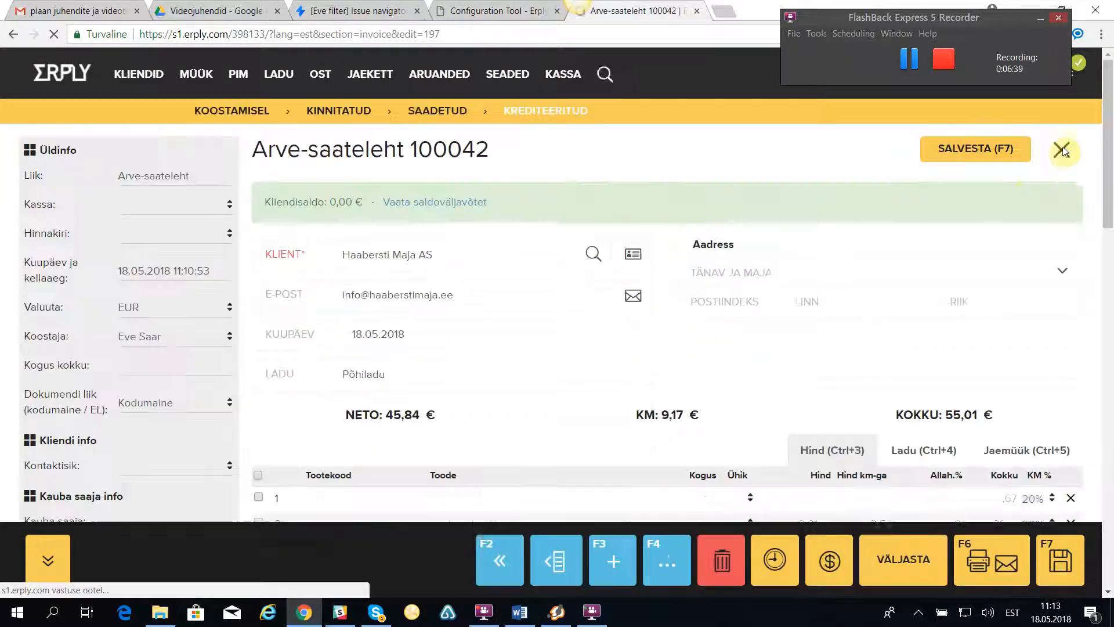
pyautogui.click(837, 561)
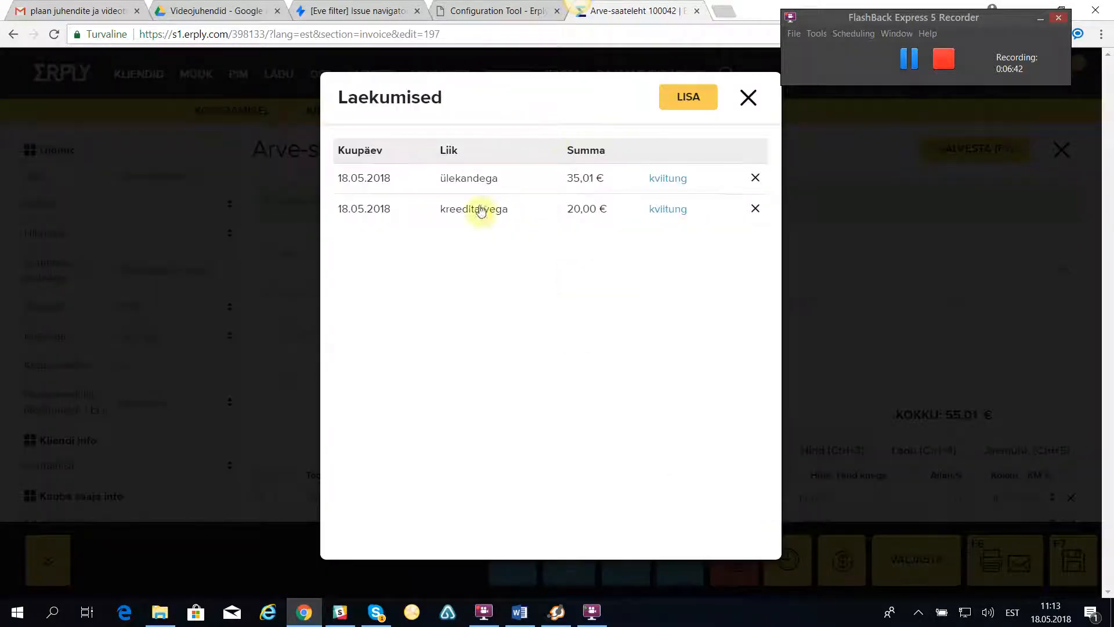
# - Add a 20 EUR bank transfer (ülekandega) payment for Haabersti Maja AS without linking an invoice, save it and return to the payments list
pyautogui.click(749, 100)
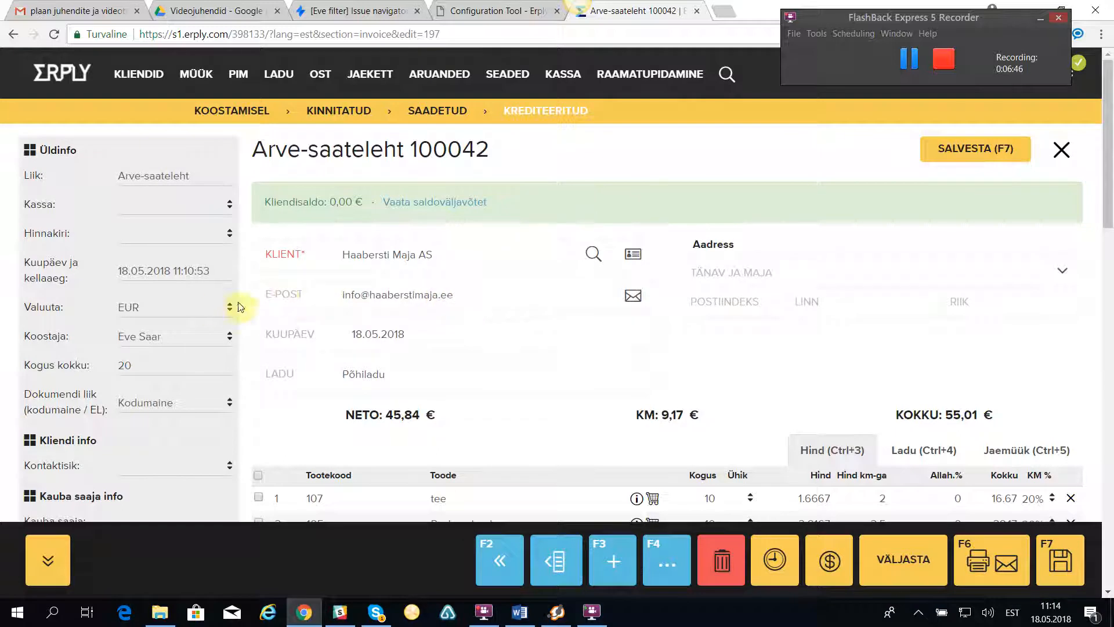
pyautogui.click(197, 77)
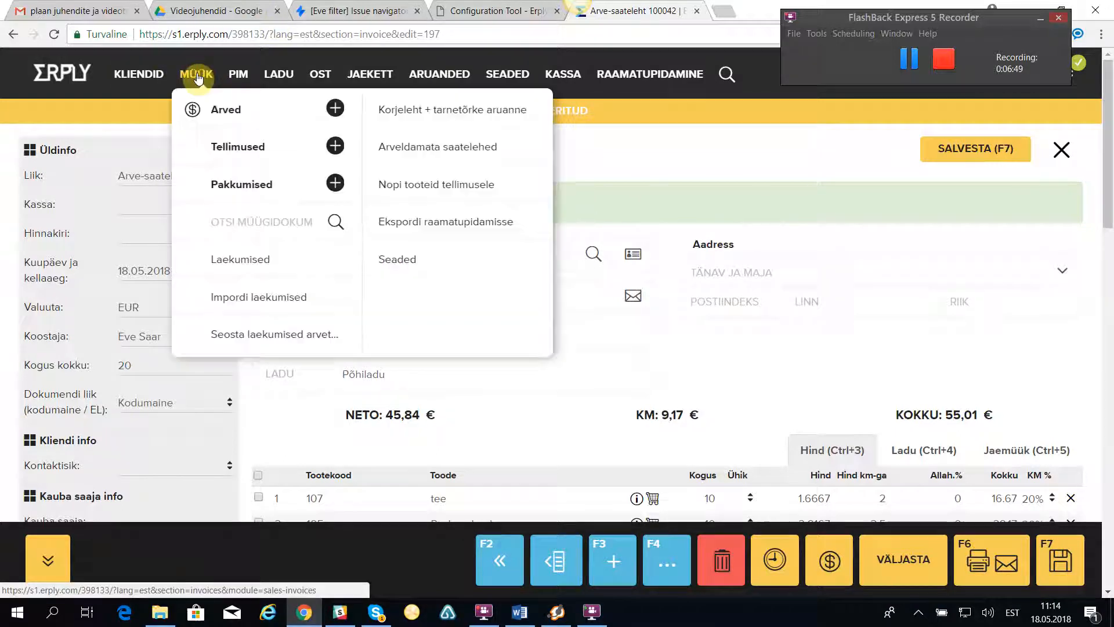
pyautogui.click(239, 260)
pyautogui.click(449, 397)
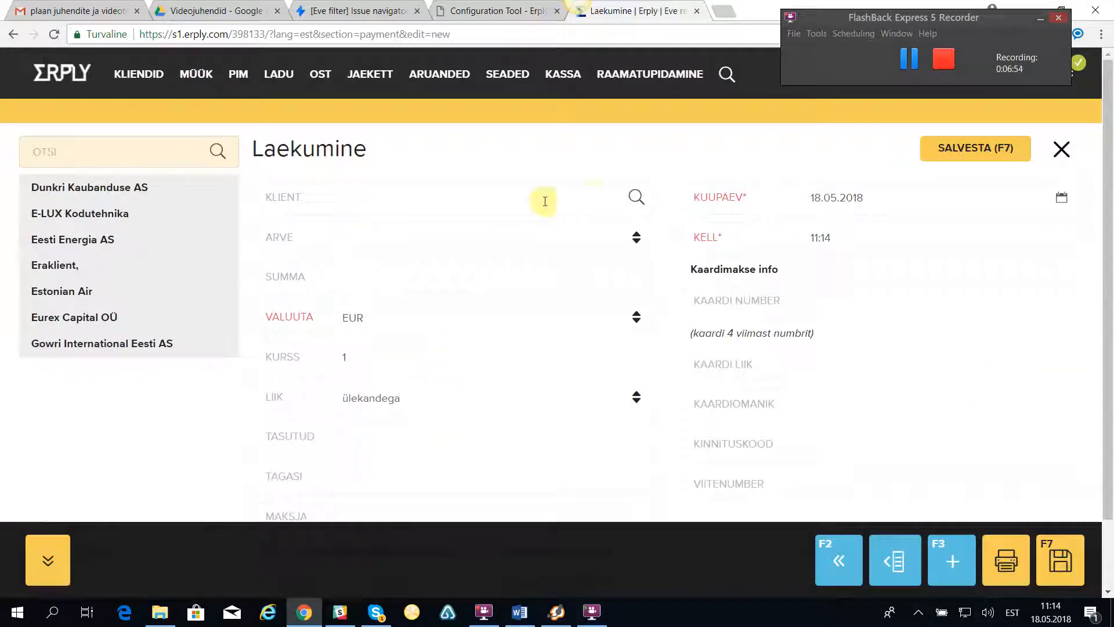
pyautogui.click(635, 198)
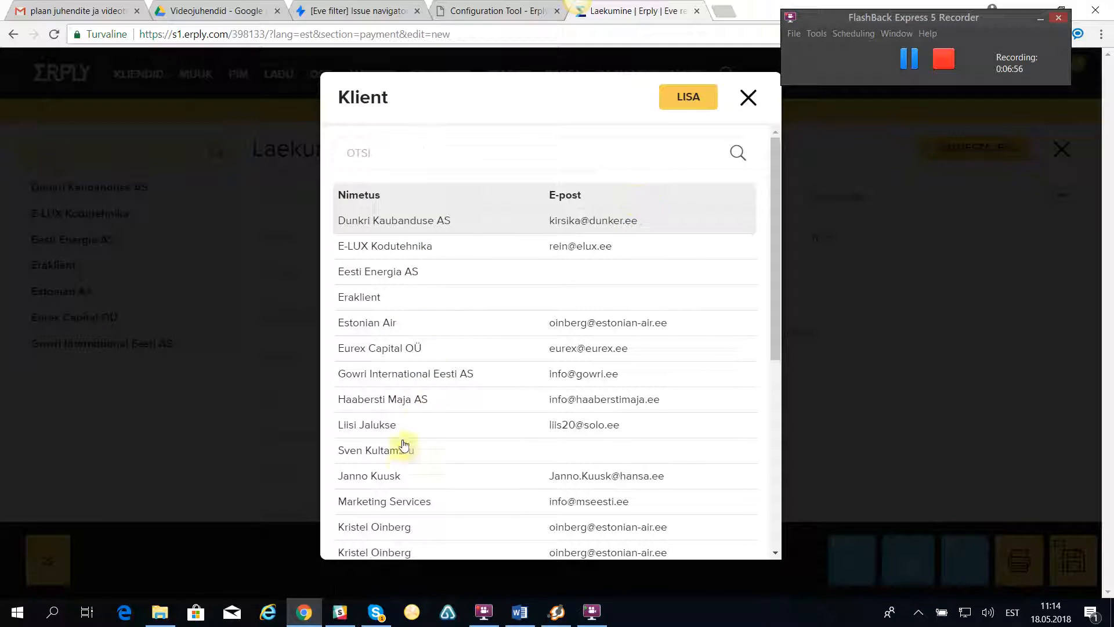
pyautogui.scroll(-1, 455, 479)
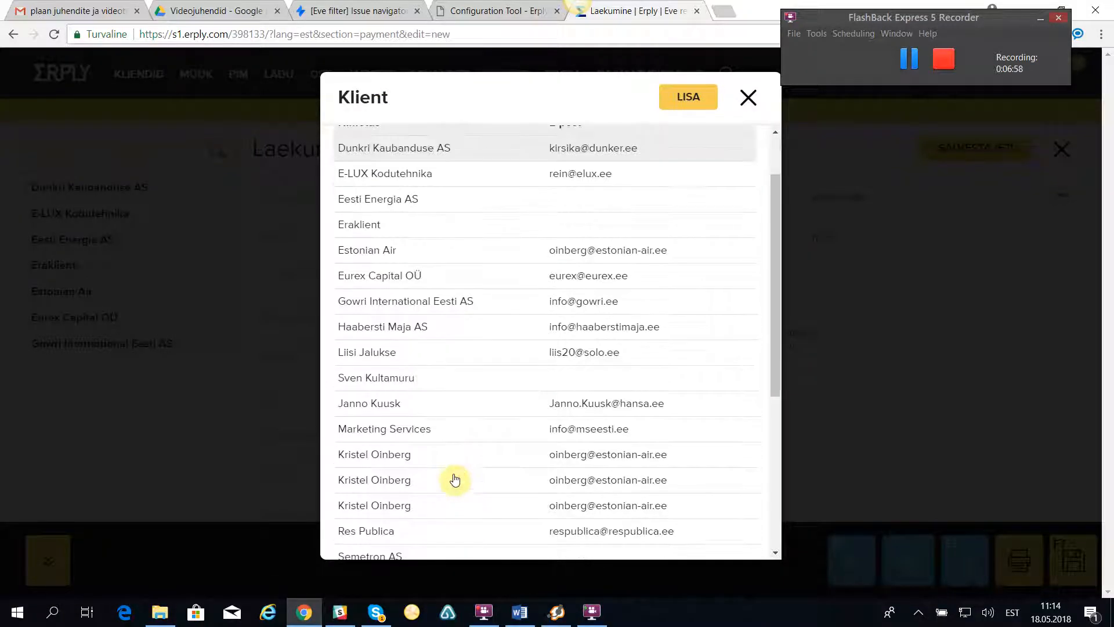
pyautogui.scroll(-1, 455, 480)
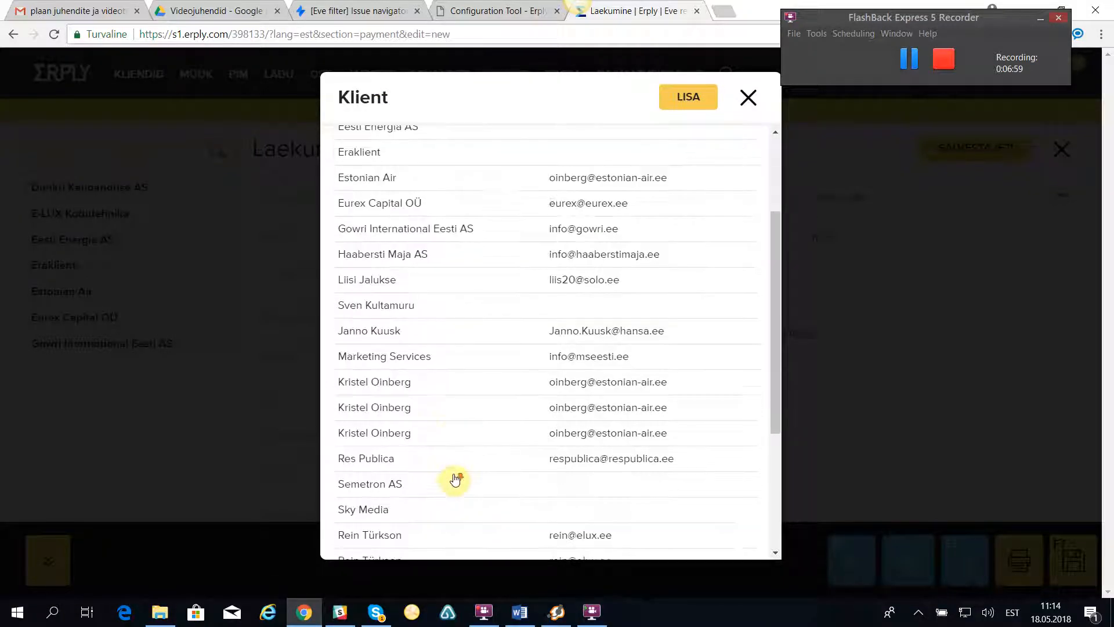
pyautogui.click(390, 255)
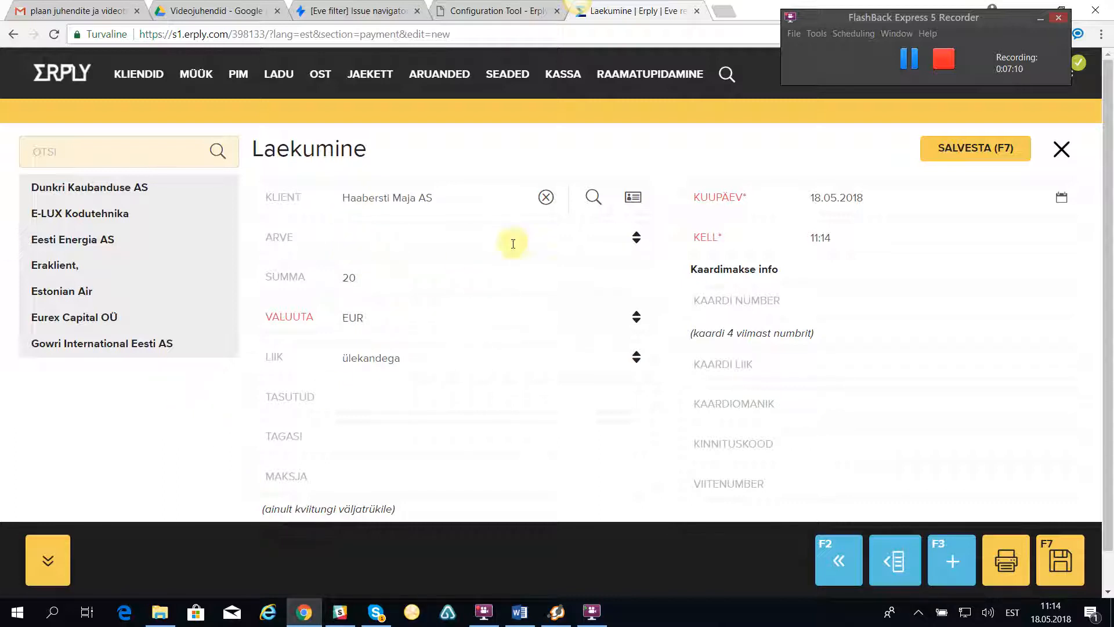
pyautogui.click(958, 149)
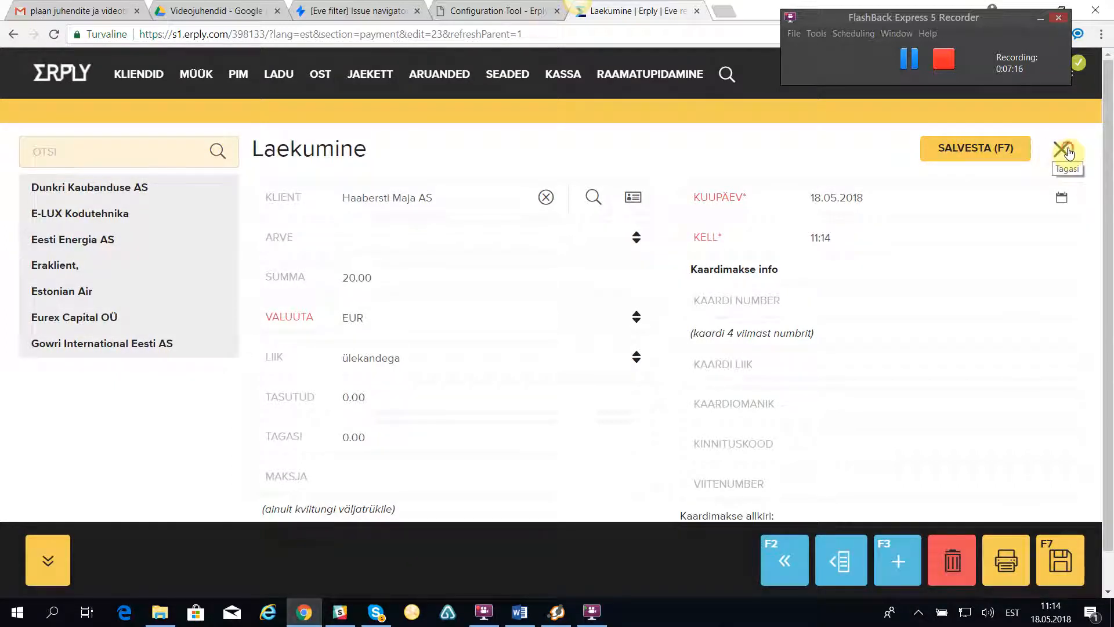
pyautogui.click(1070, 152)
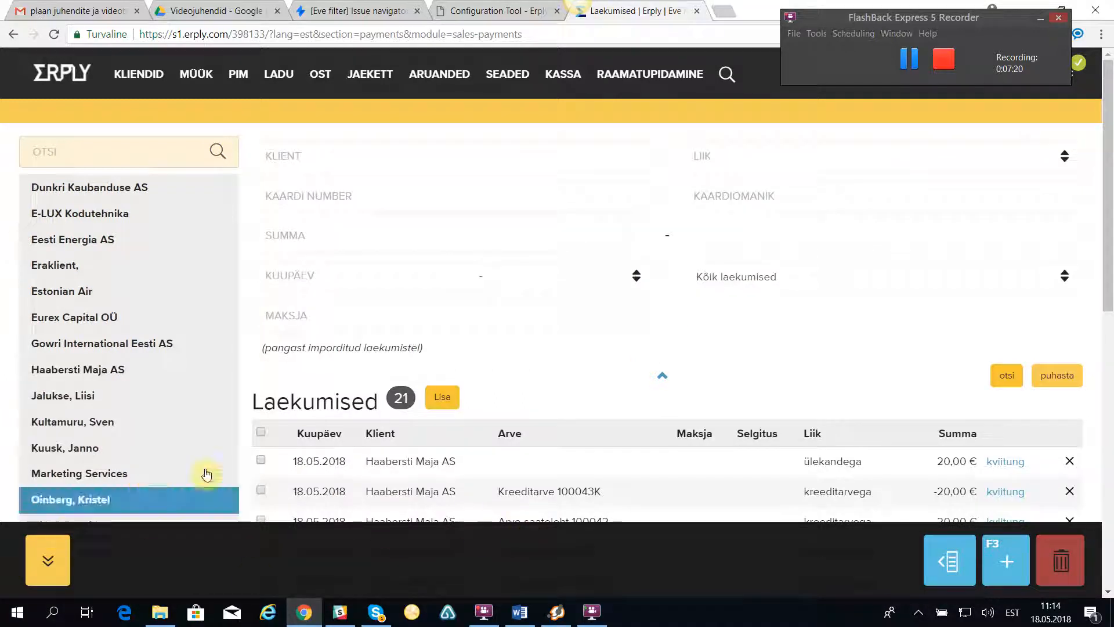
# - Open the customer card of Haabersti Maja AS, review its balance statement (saldoväljavõte) and close the statement
pyautogui.moveTo(138, 74)
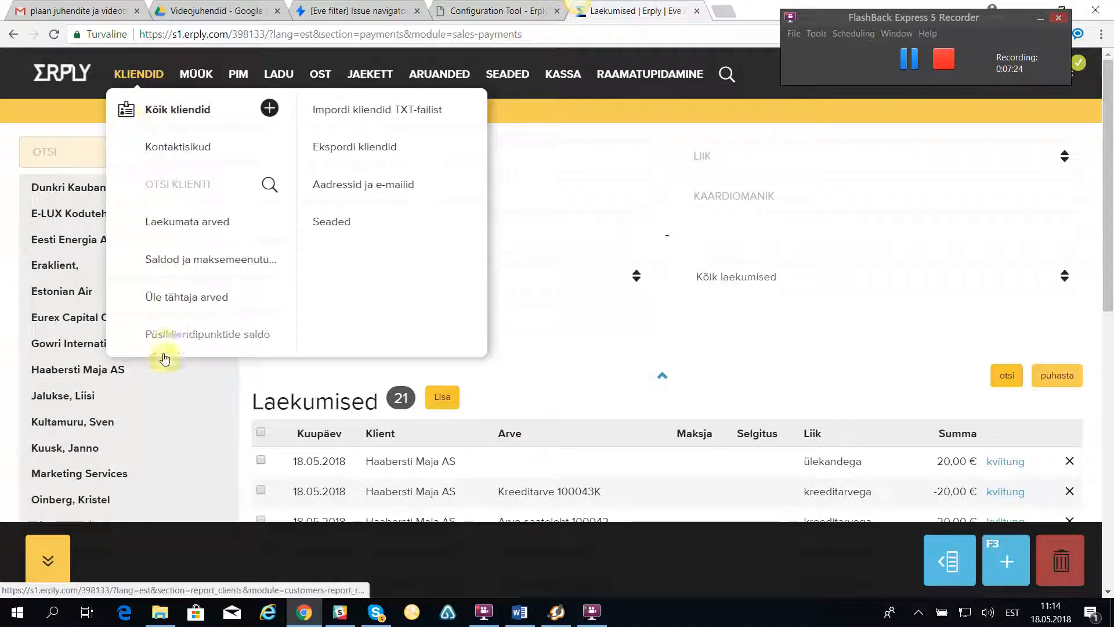
pyautogui.click(185, 110)
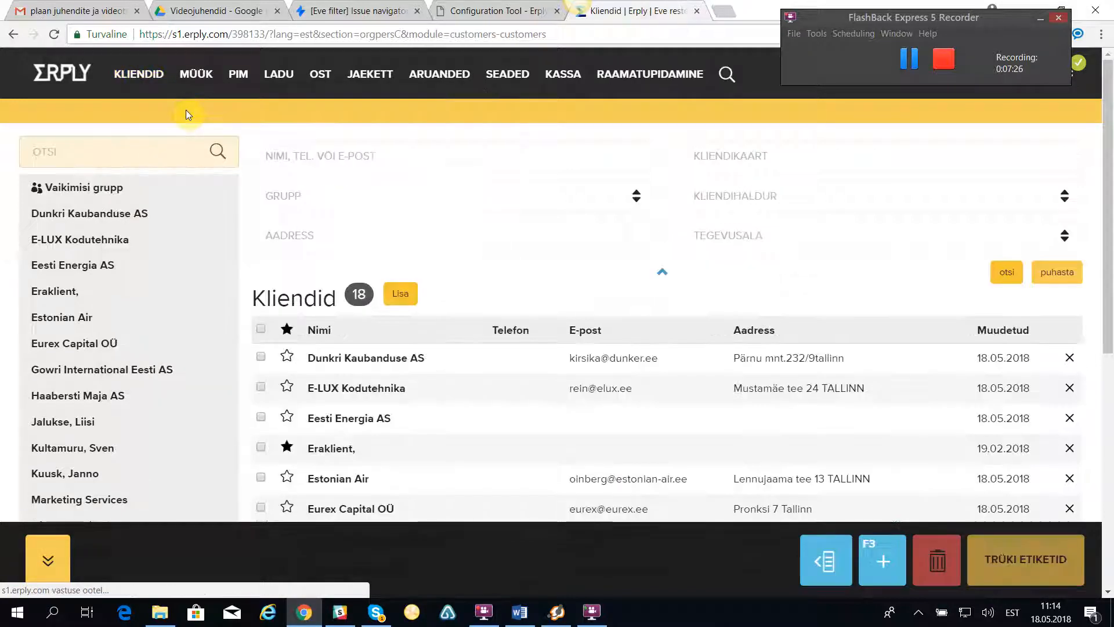
pyautogui.scroll(-3, 415, 423)
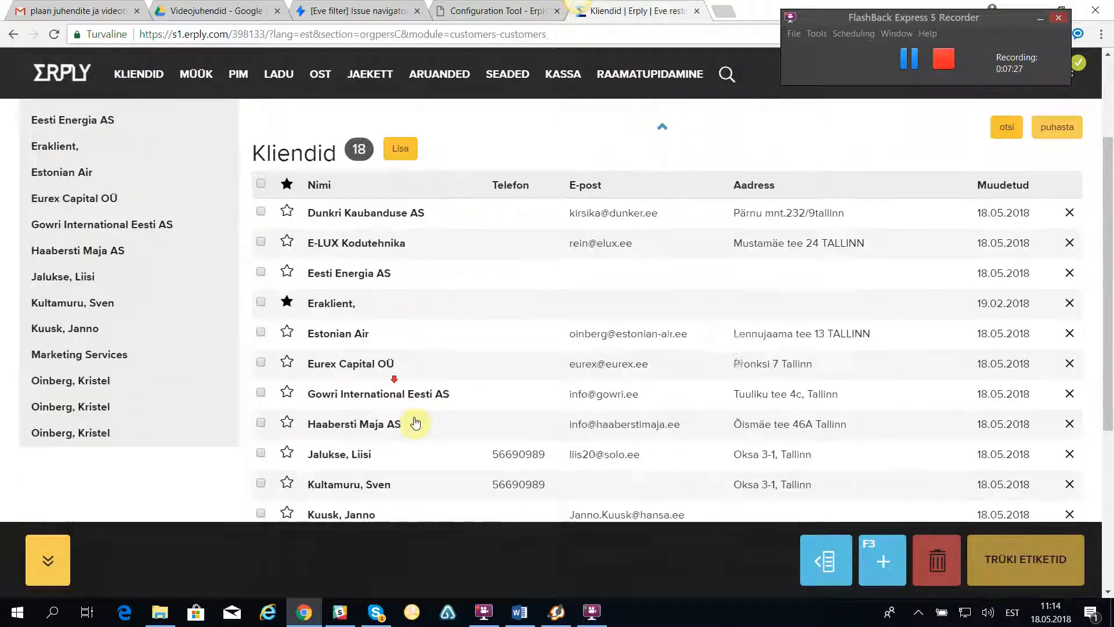
pyautogui.click(342, 429)
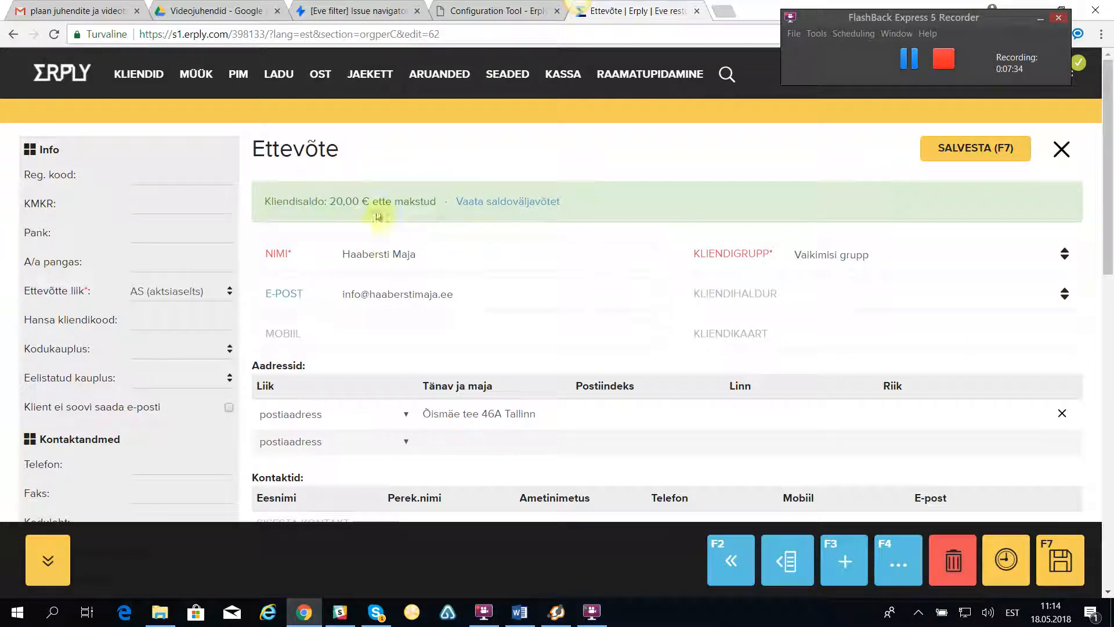
pyautogui.click(501, 201)
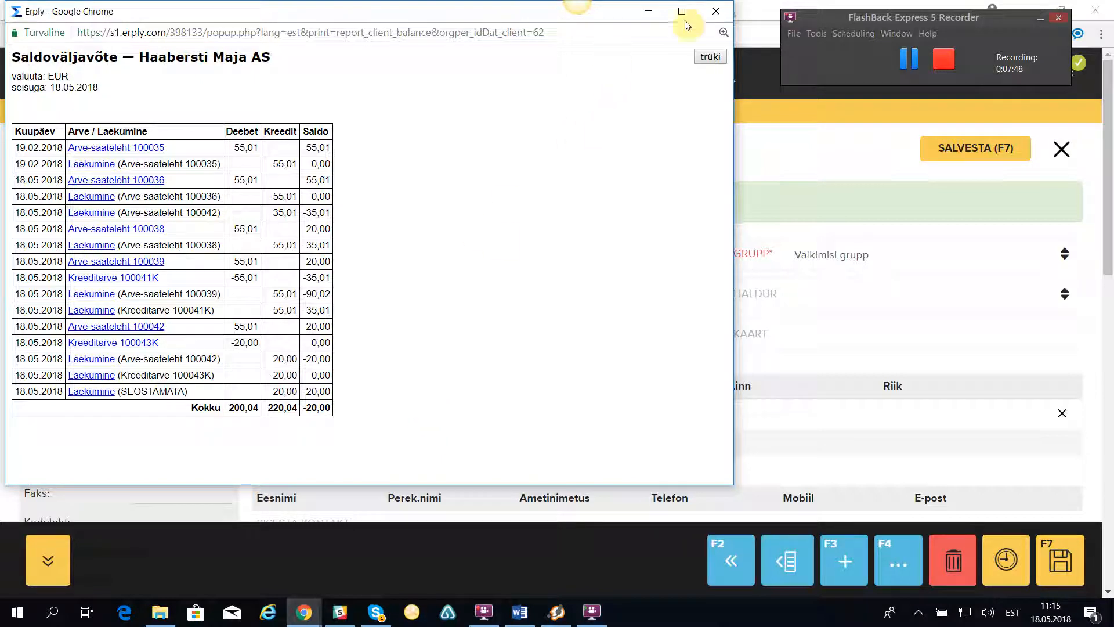
pyautogui.click(715, 11)
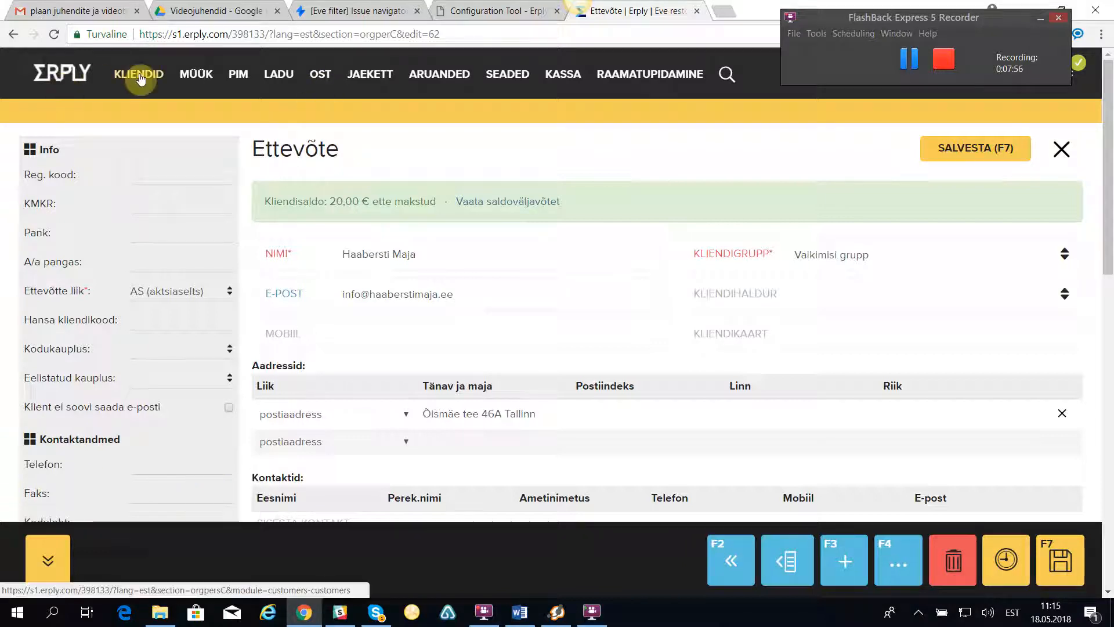
# - Add a -20 EUR bank transfer payment for Haabersti Maja AS with no invoice linked, save it and close the payment form
pyautogui.click(195, 75)
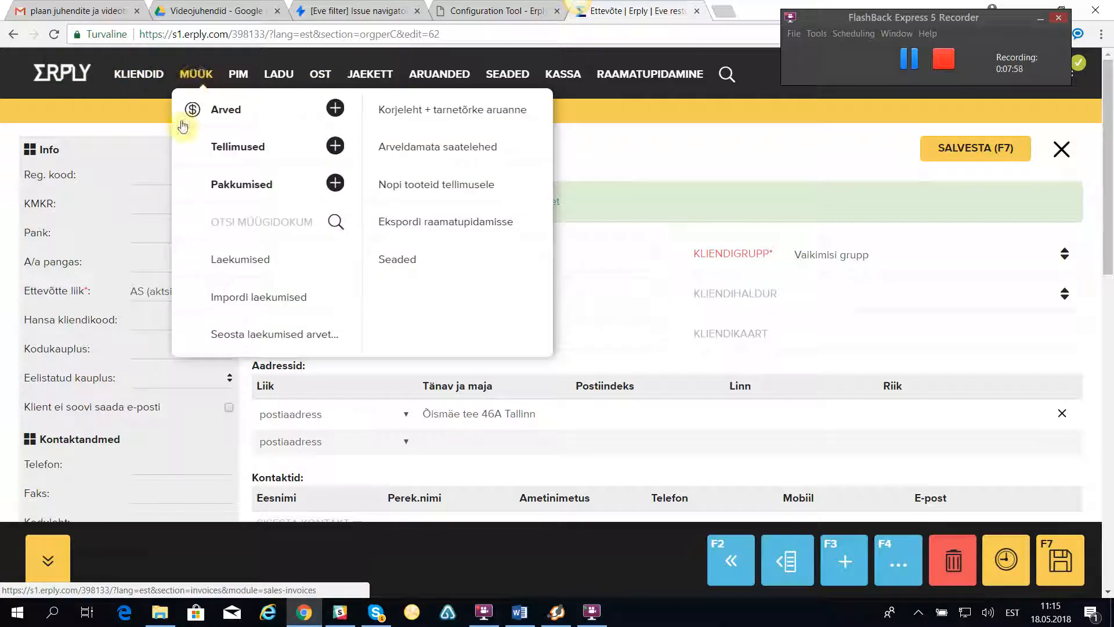
pyautogui.click(246, 274)
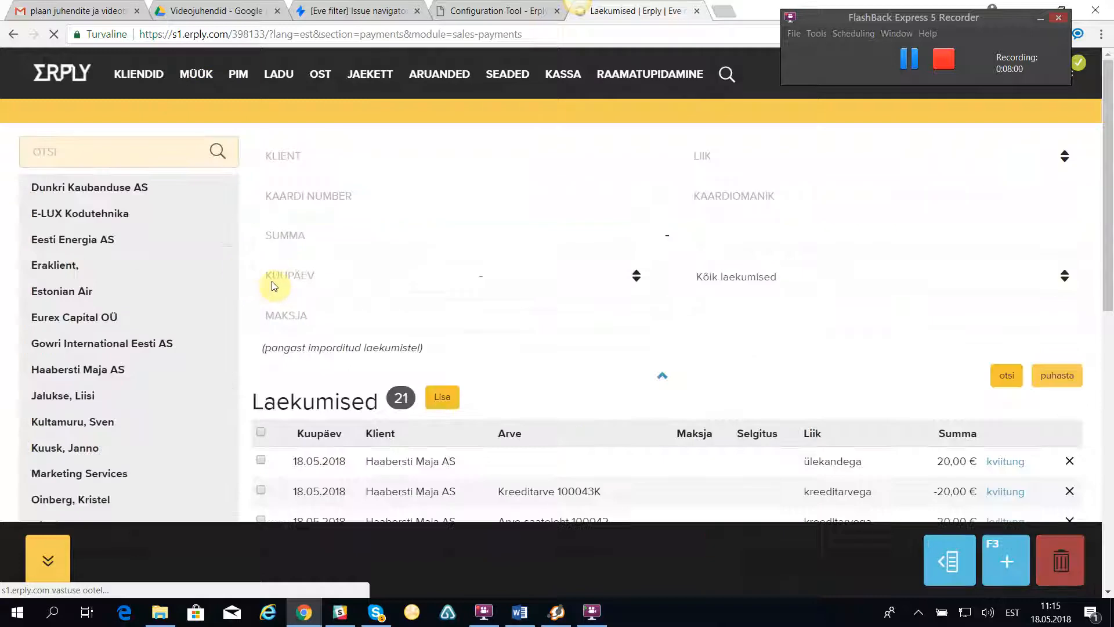
pyautogui.click(448, 397)
pyautogui.click(636, 197)
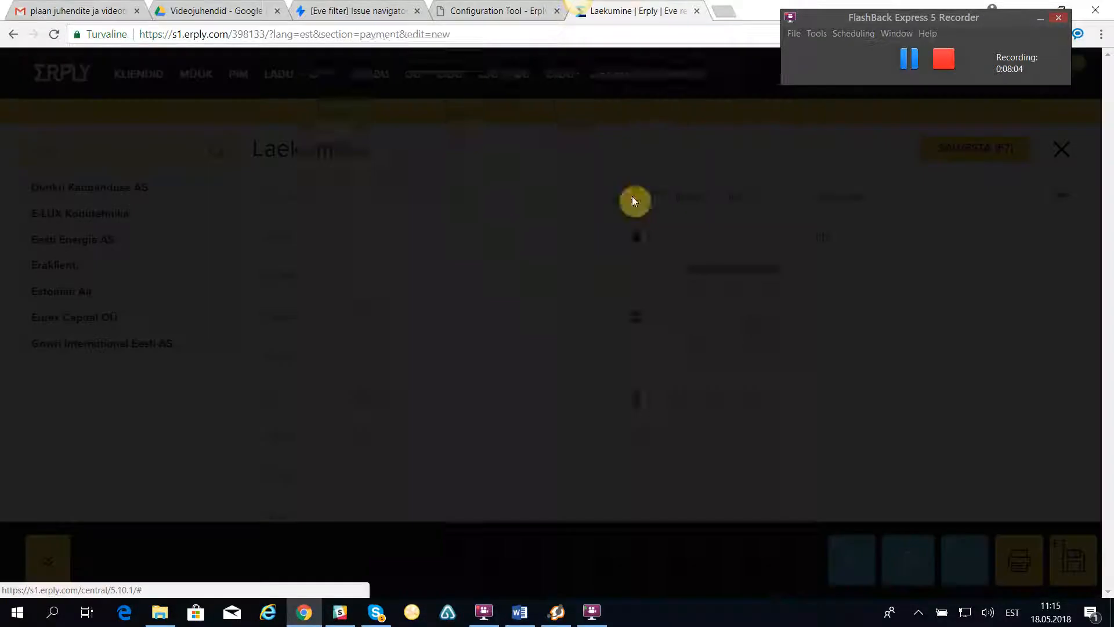
pyautogui.click(401, 401)
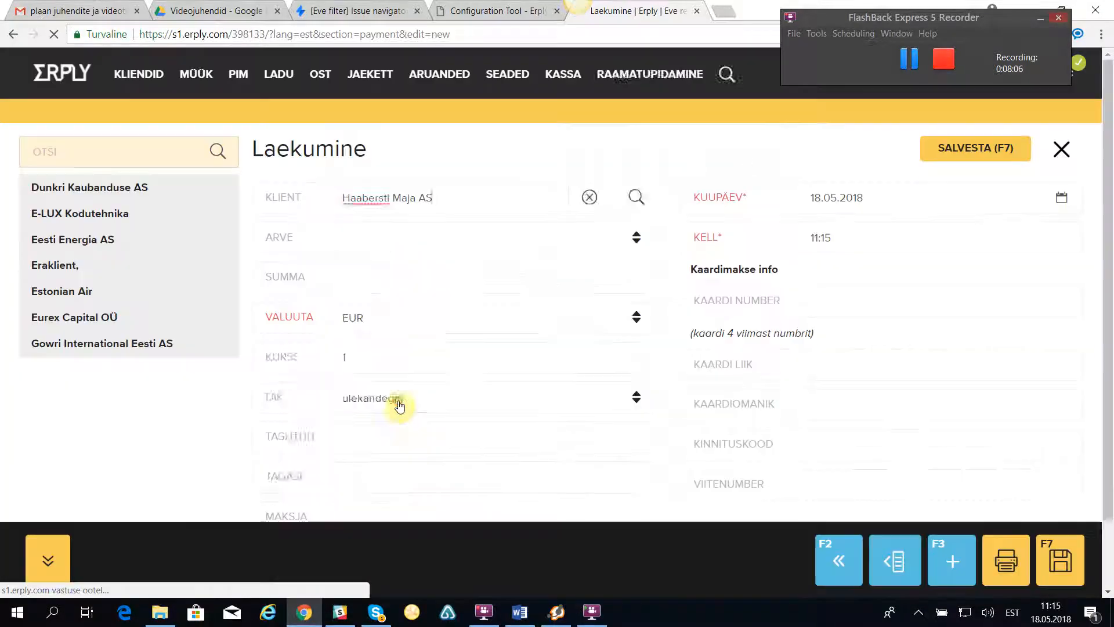
pyautogui.click(391, 280)
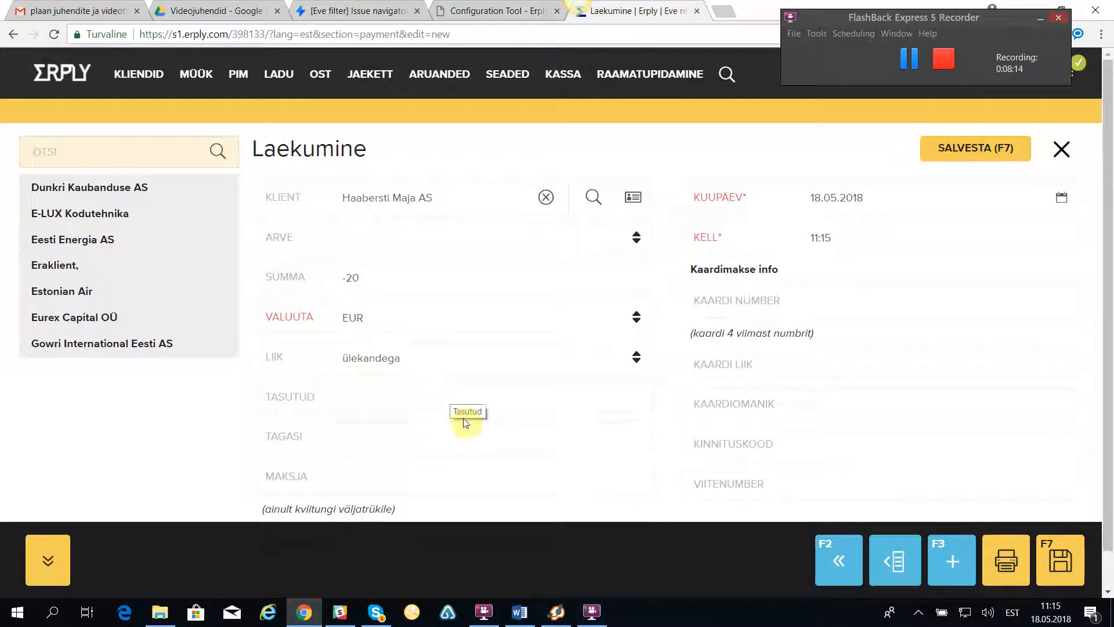
pyautogui.click(975, 151)
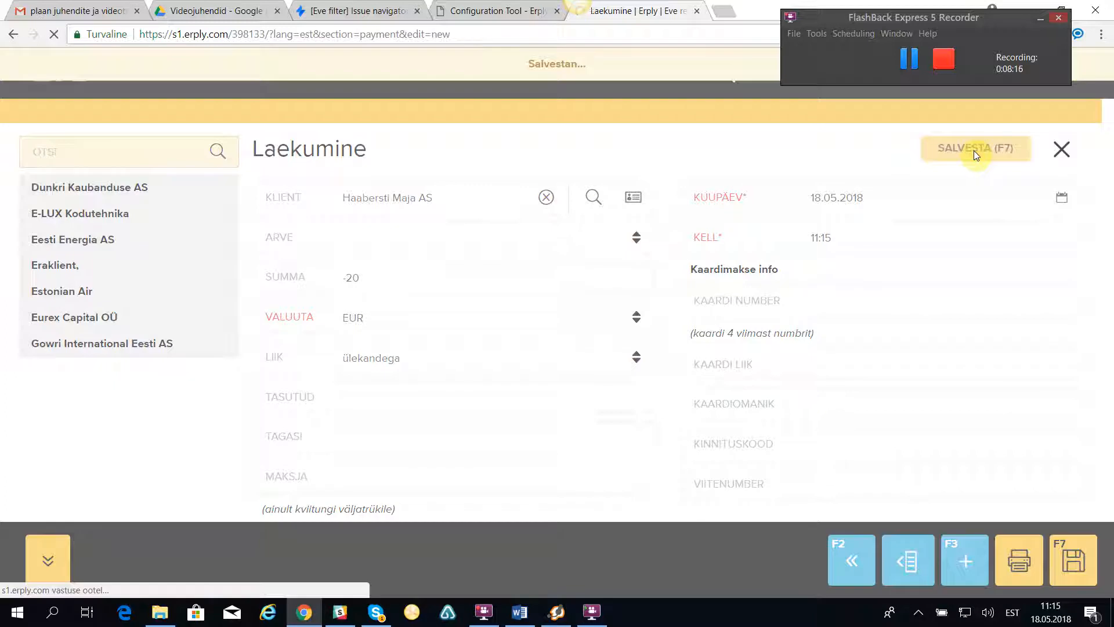
pyautogui.click(1062, 152)
# - Filter the payments list to Haabersti Maja AS and review the customer's payments
pyautogui.scroll(-2, 575, 337)
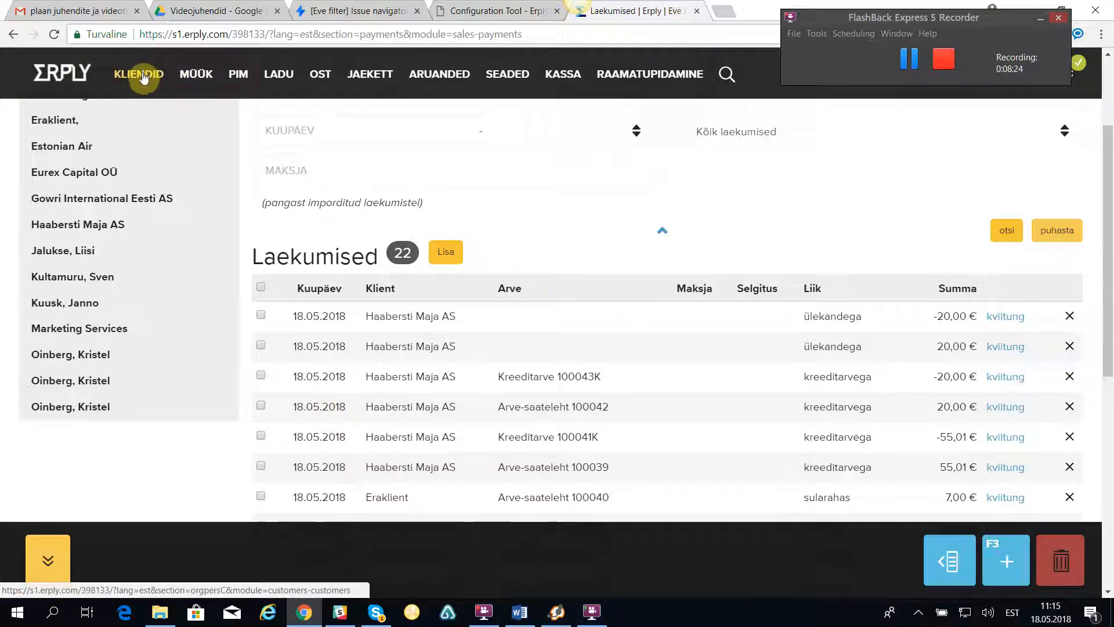
pyautogui.click(73, 225)
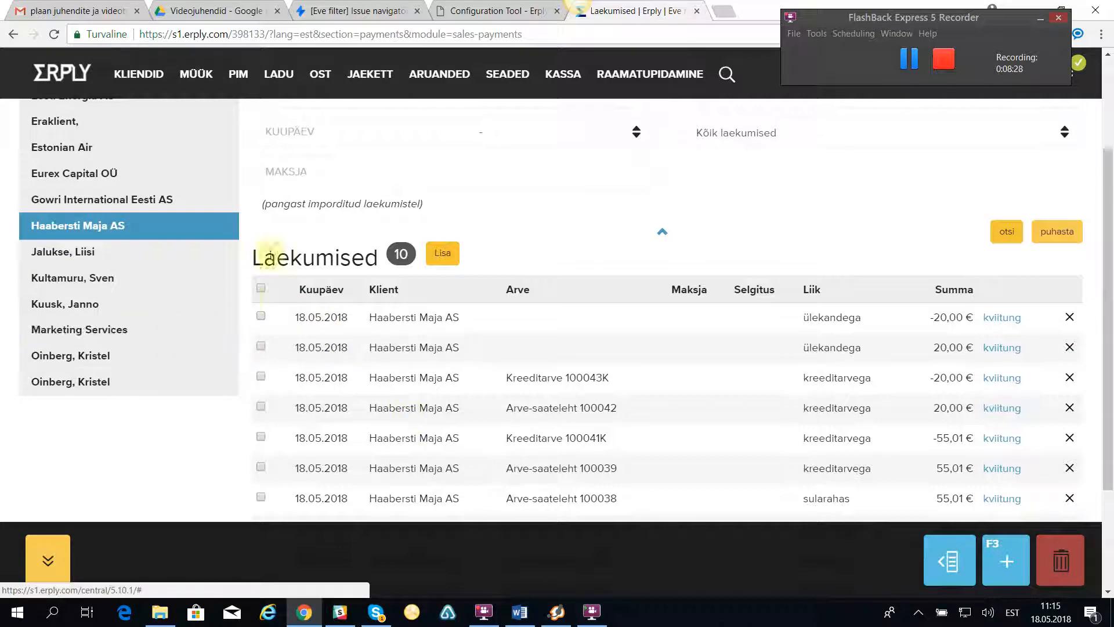
pyautogui.scroll(3, 269, 255)
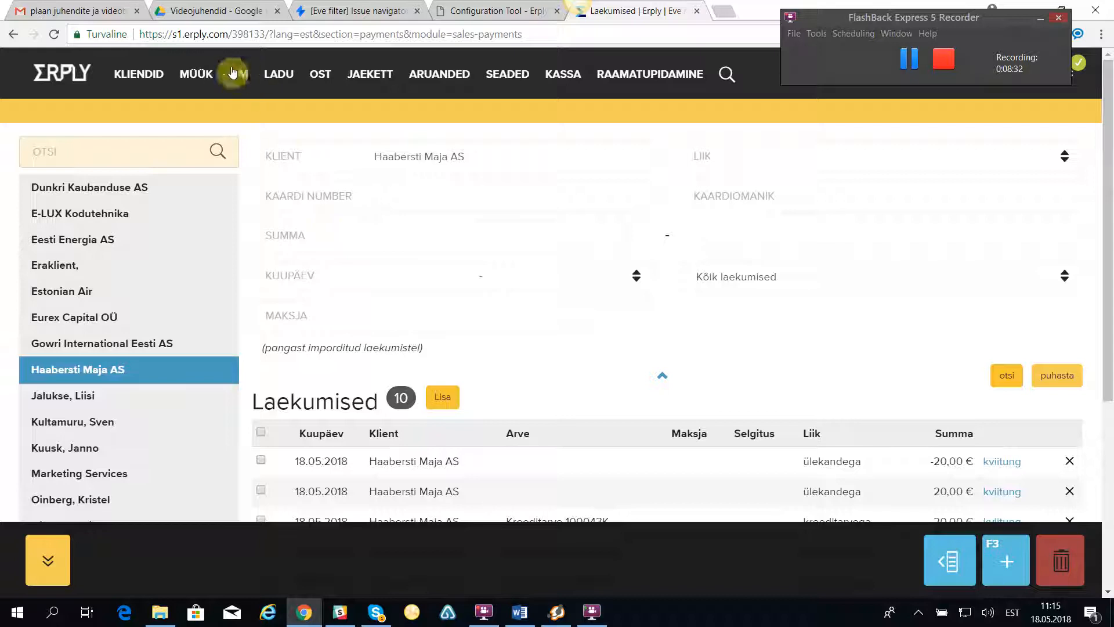
# - Reopen the Haabersti Maja AS customer card and view its updated balance statement
pyautogui.click(133, 73)
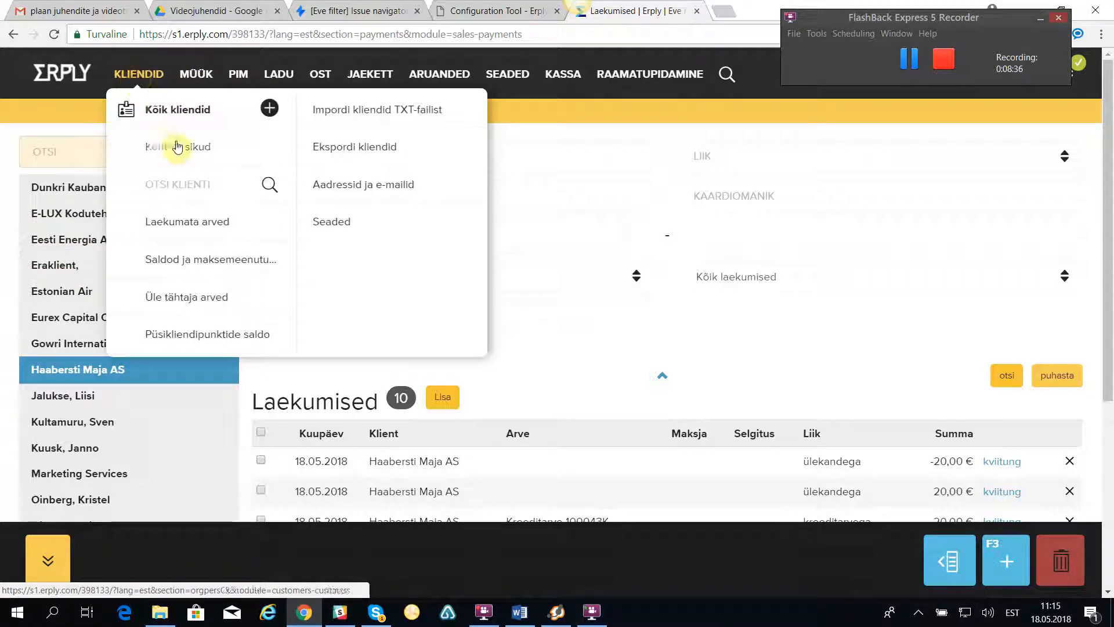
pyautogui.click(179, 114)
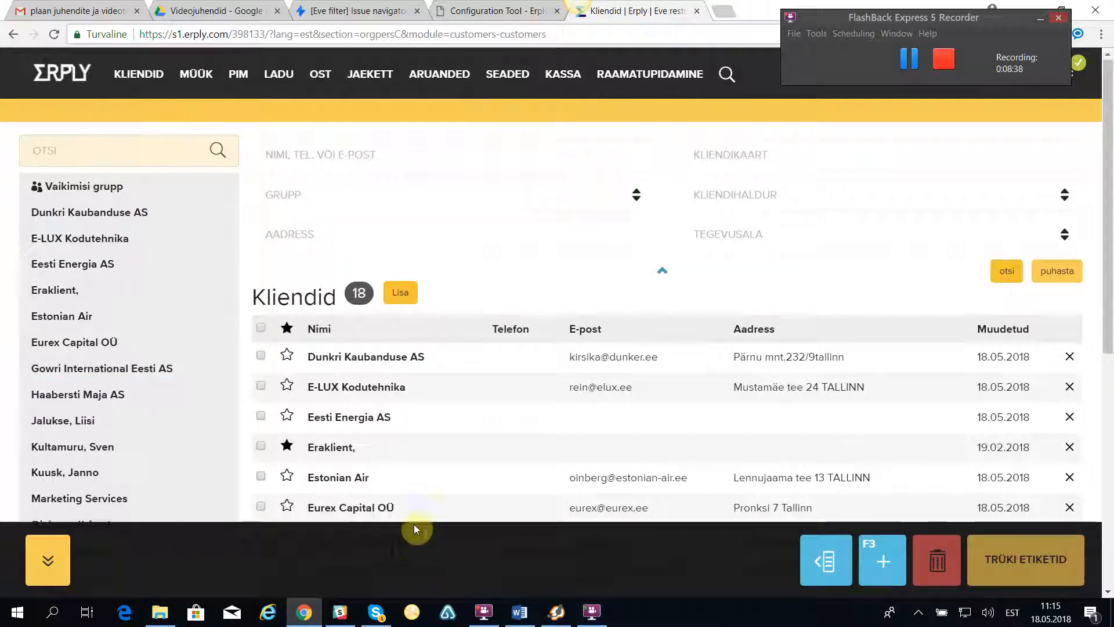
pyautogui.scroll(-4, 407, 505)
pyautogui.click(357, 351)
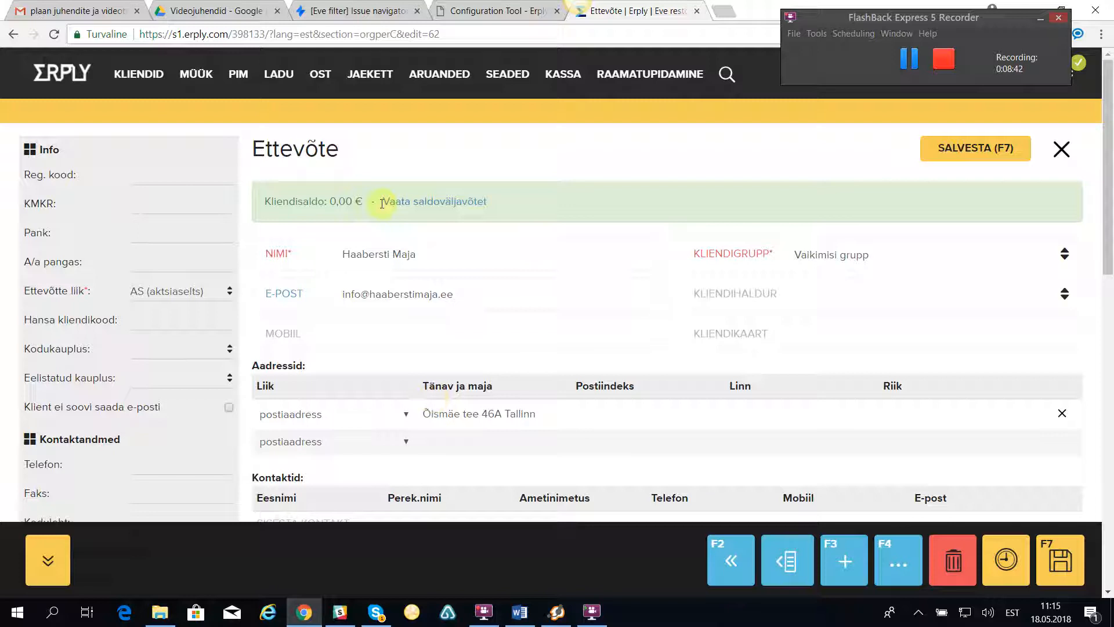
pyautogui.click(439, 207)
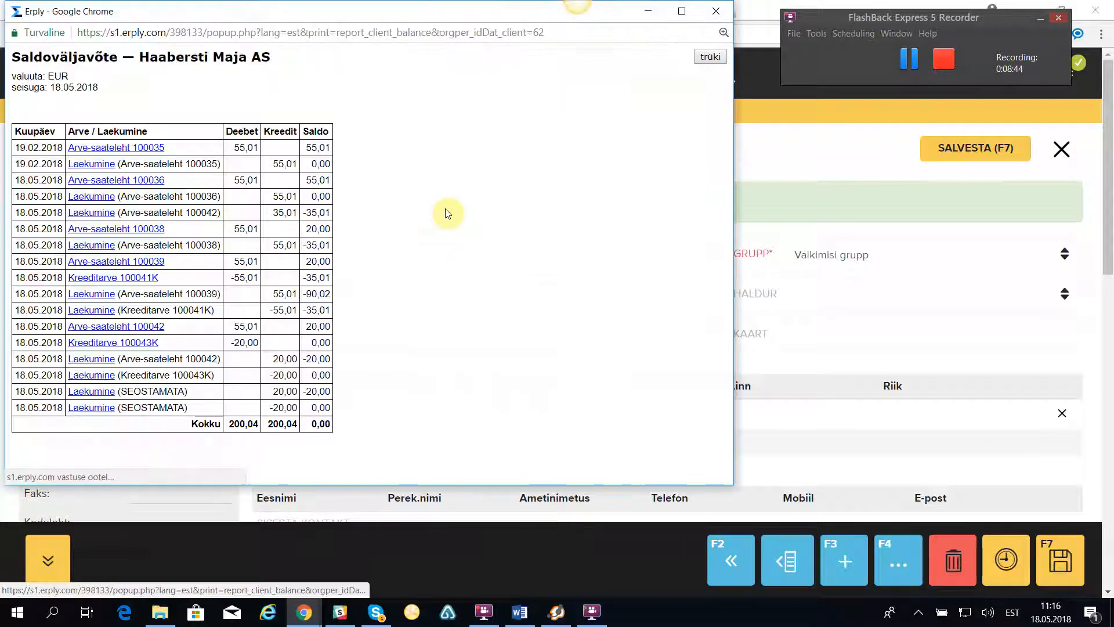